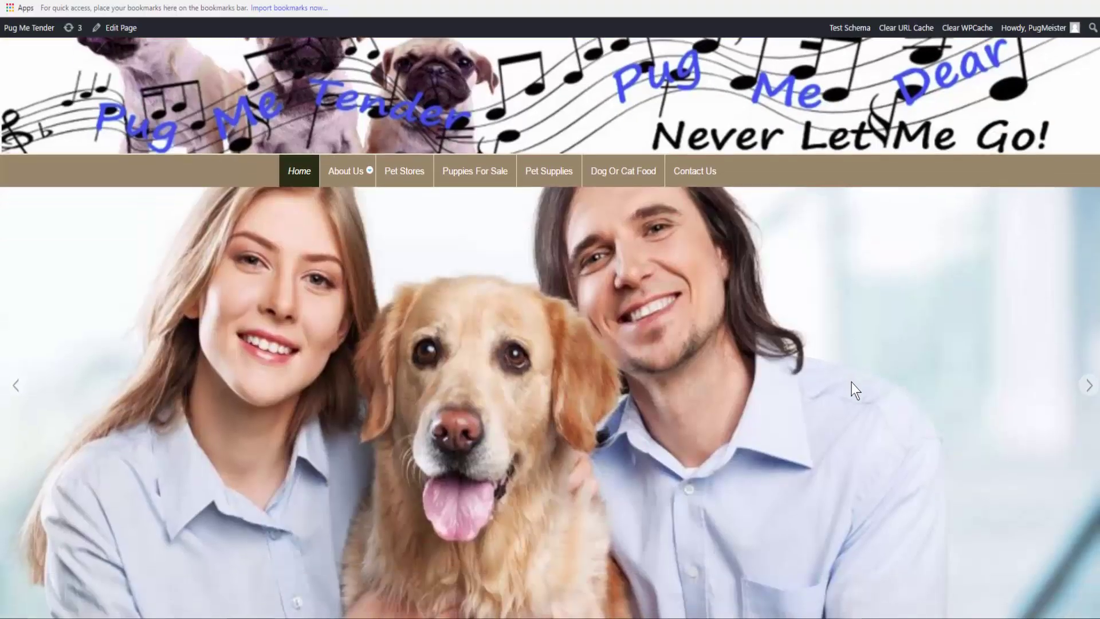
scroll(852, 382, down, 5)
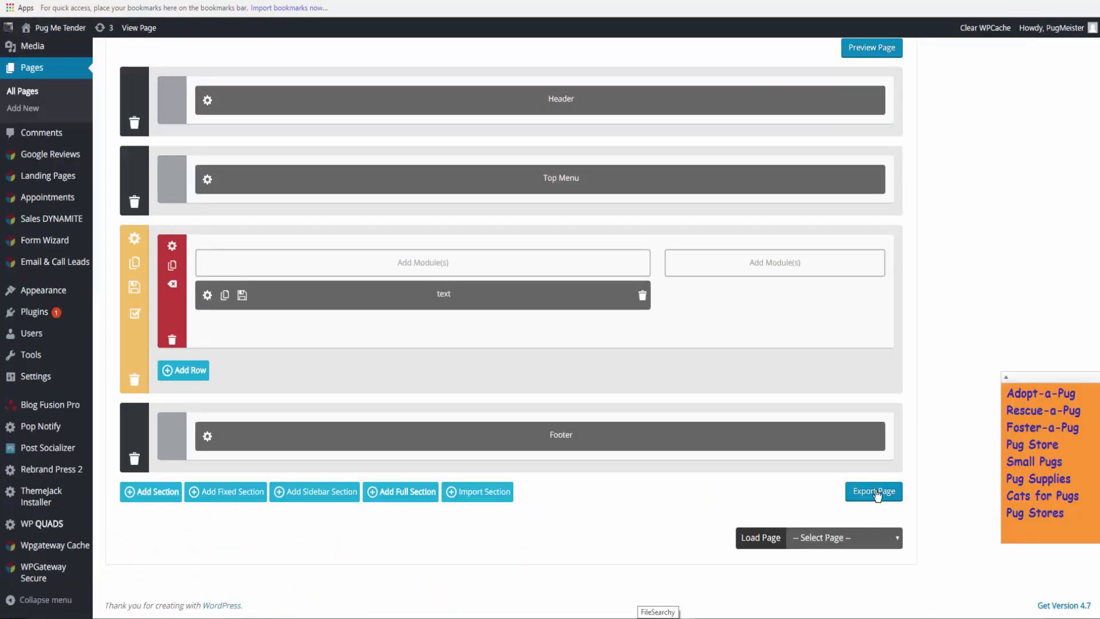
Export the Adopt-A-Pug page layout for reuse on other pages.
click(878, 494)
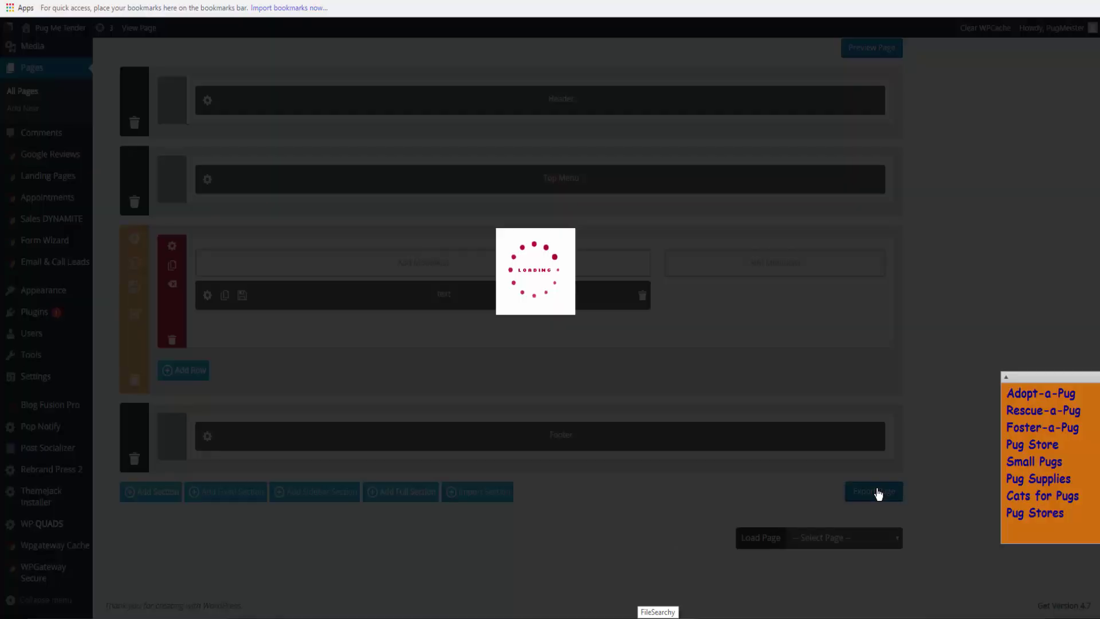
click(657, 67)
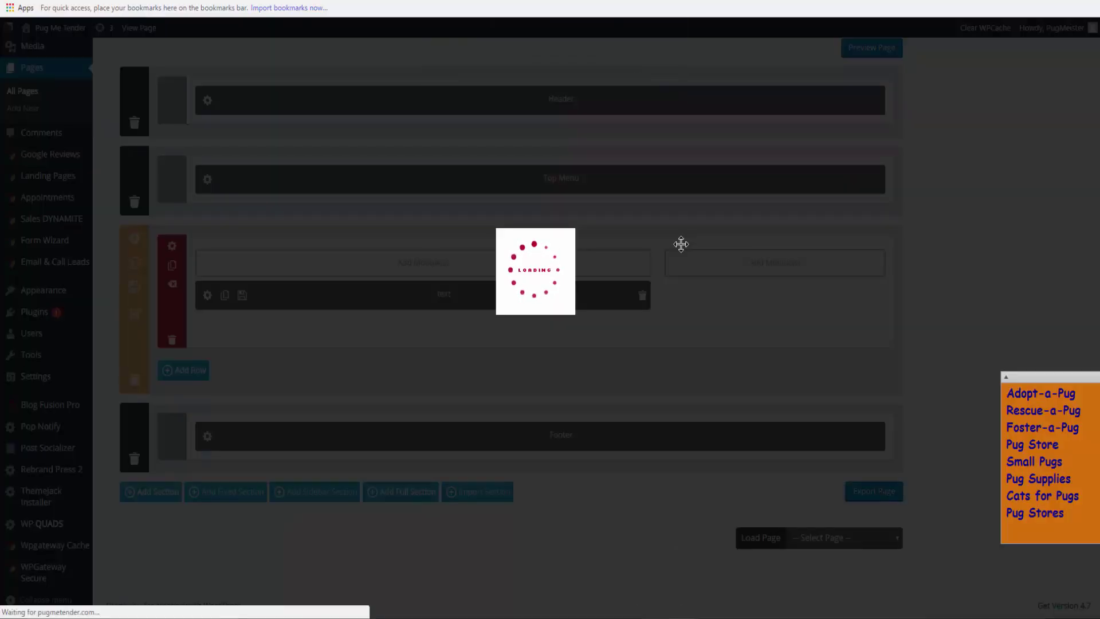
scroll(612, 552, up, 12)
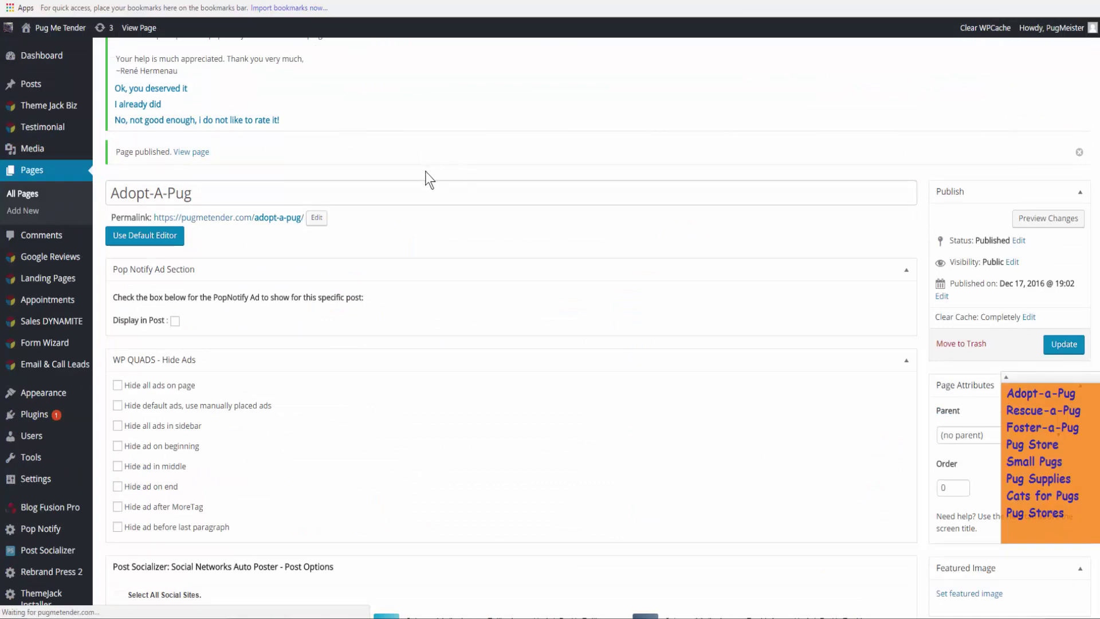
Title the new page Rescue-A-Pug and import the Adopt-A-Pug layout into it using Jack Page Builder.
click(189, 119)
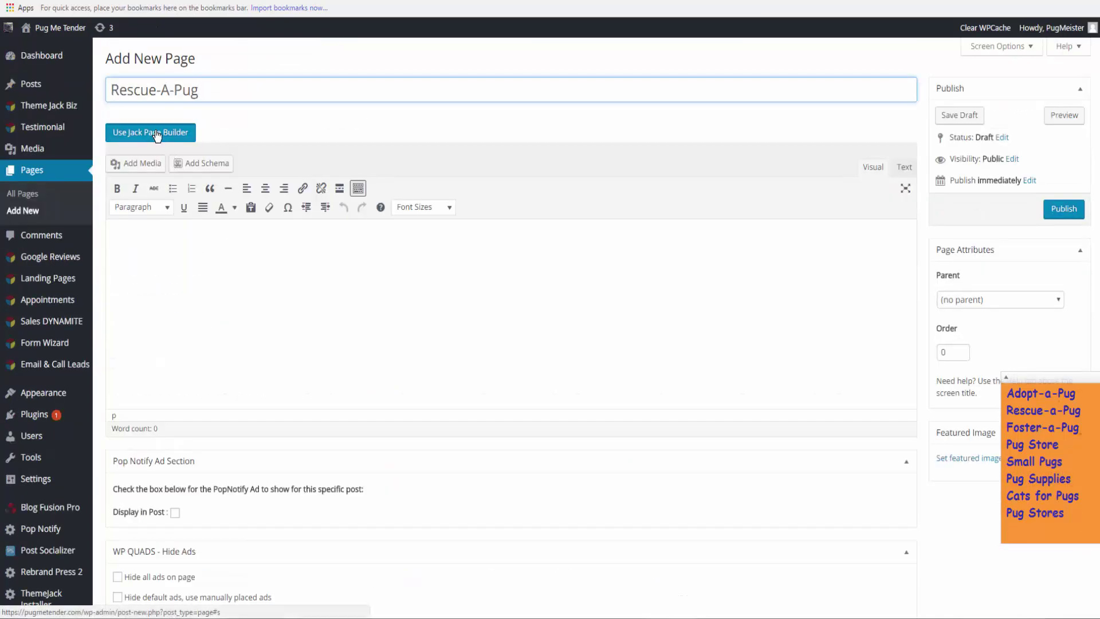
click(157, 134)
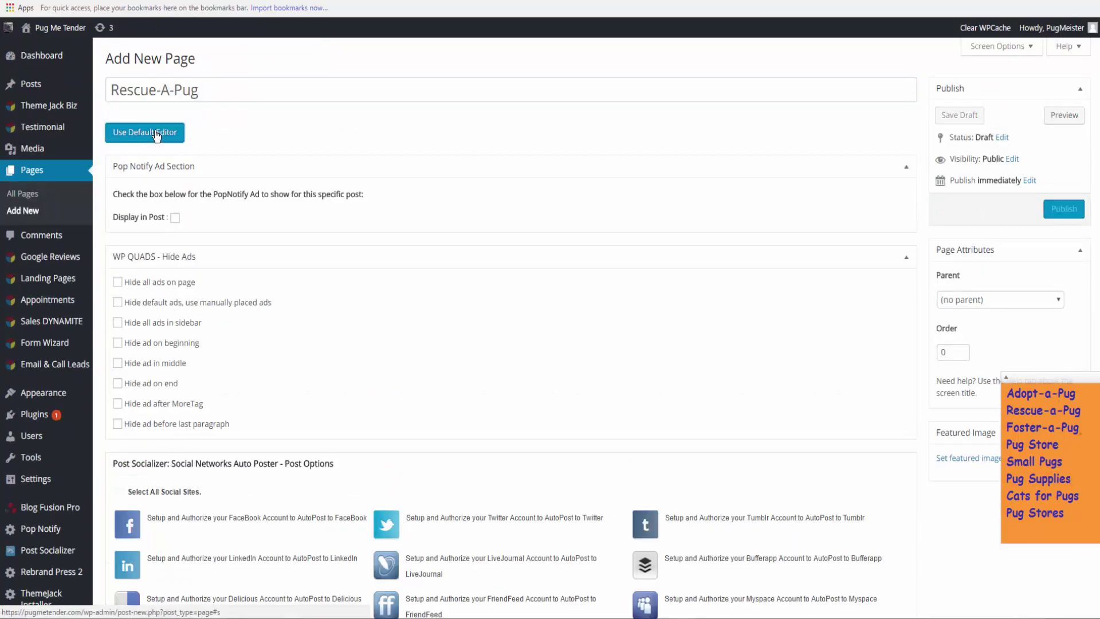
click(291, 538)
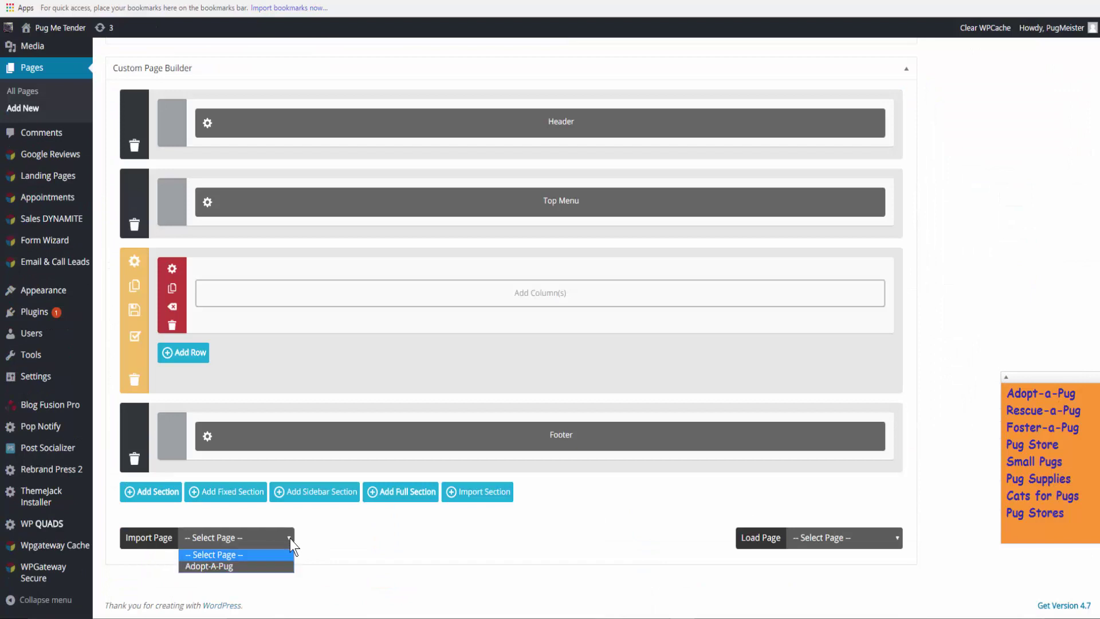
click(209, 569)
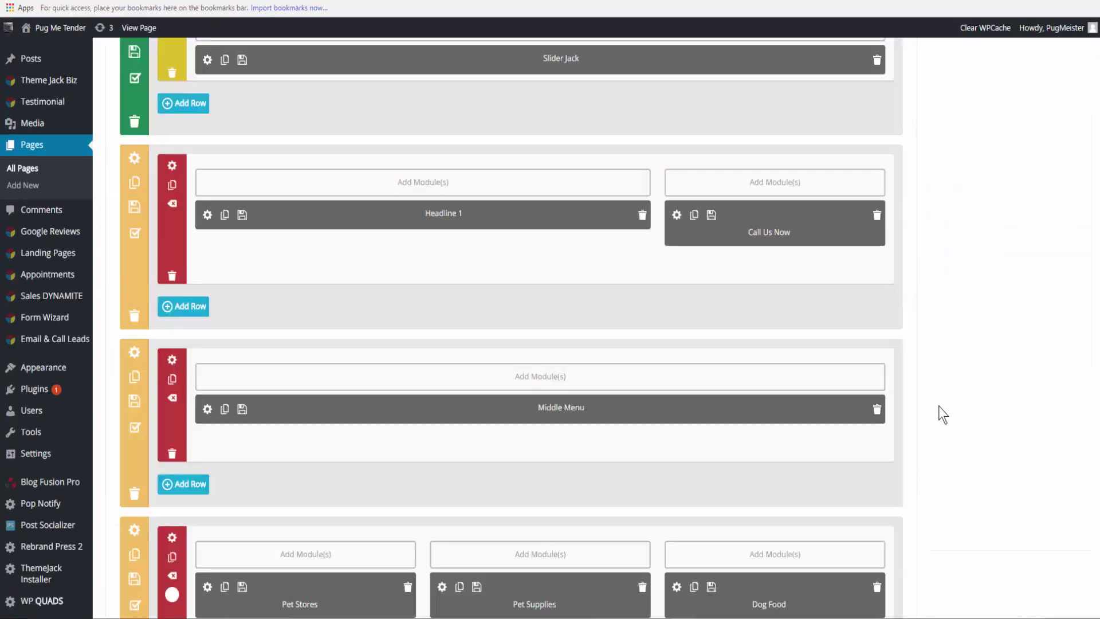
Add a full section to the page and move it between the Headline 1 and Middle Menu sections.
scroll(942, 412, down, 3)
scroll(942, 413, down, 9)
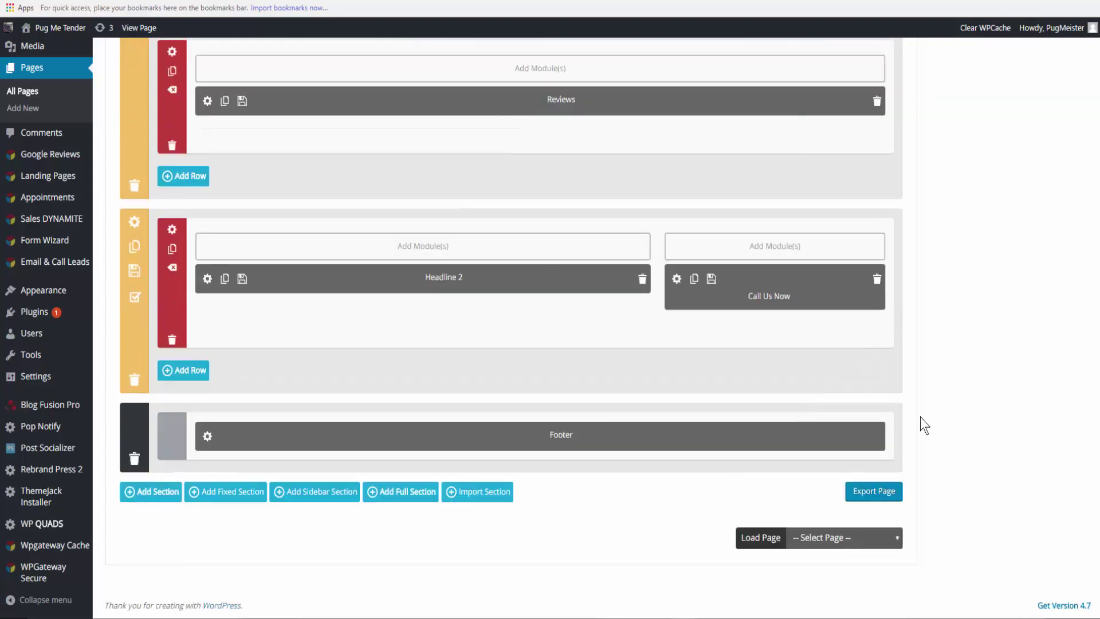
click(406, 493)
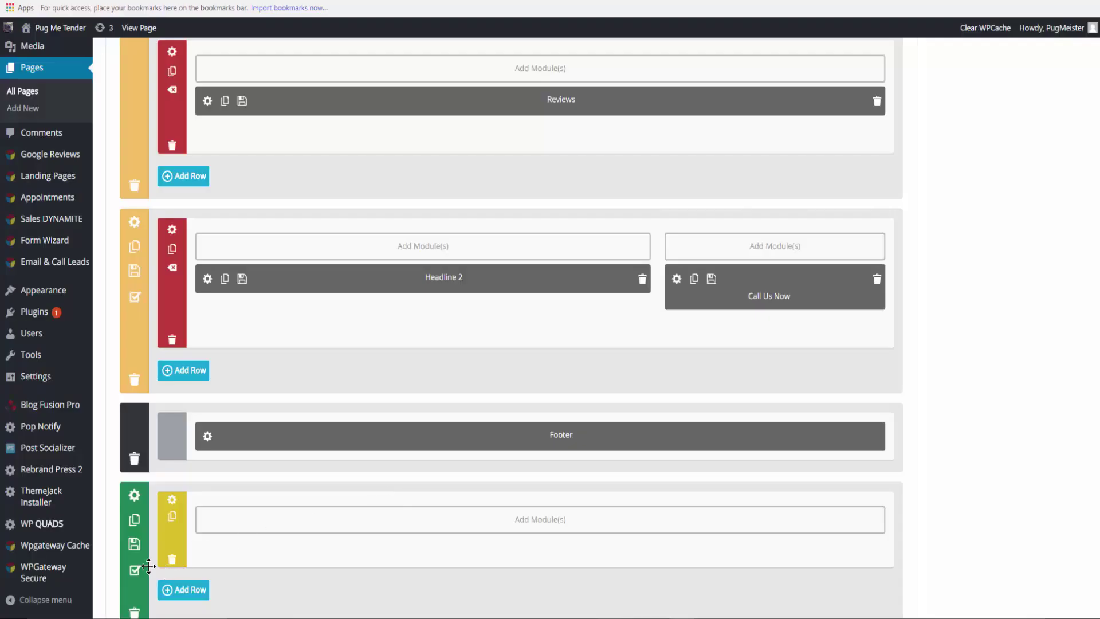
drag(137, 593, 137, 154)
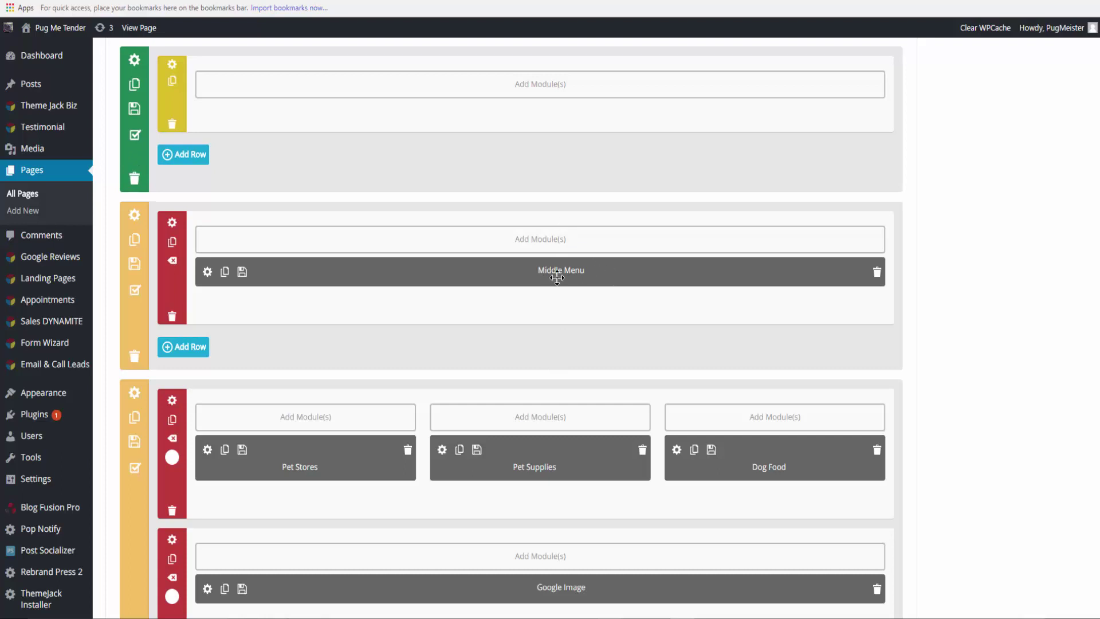
Insert a Big Menu module into the new full section and name it "big Menu".
click(528, 86)
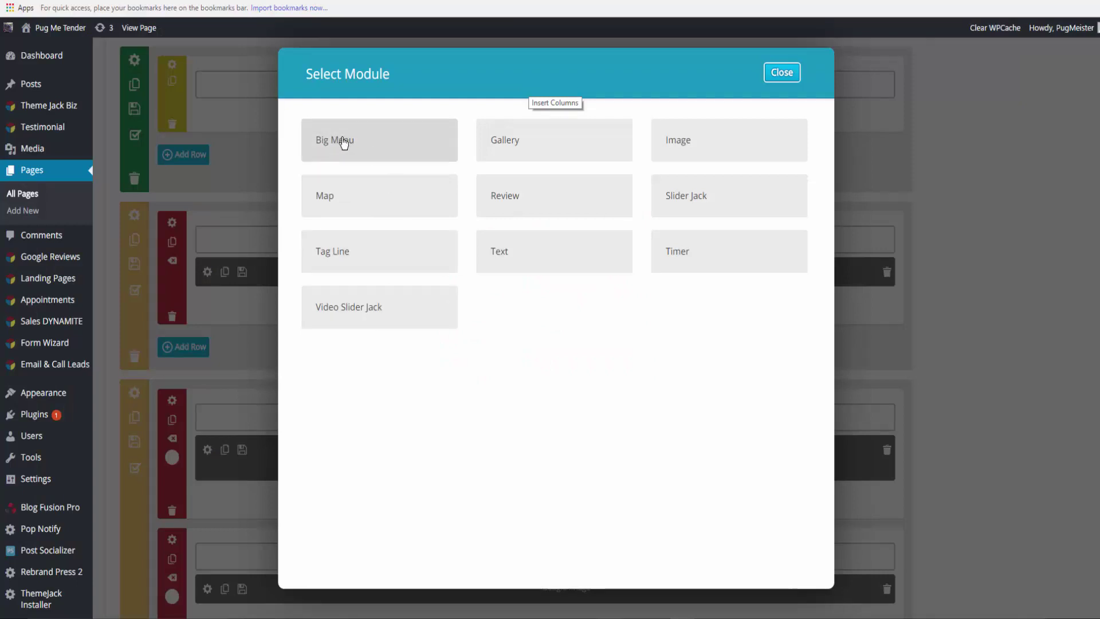
click(344, 143)
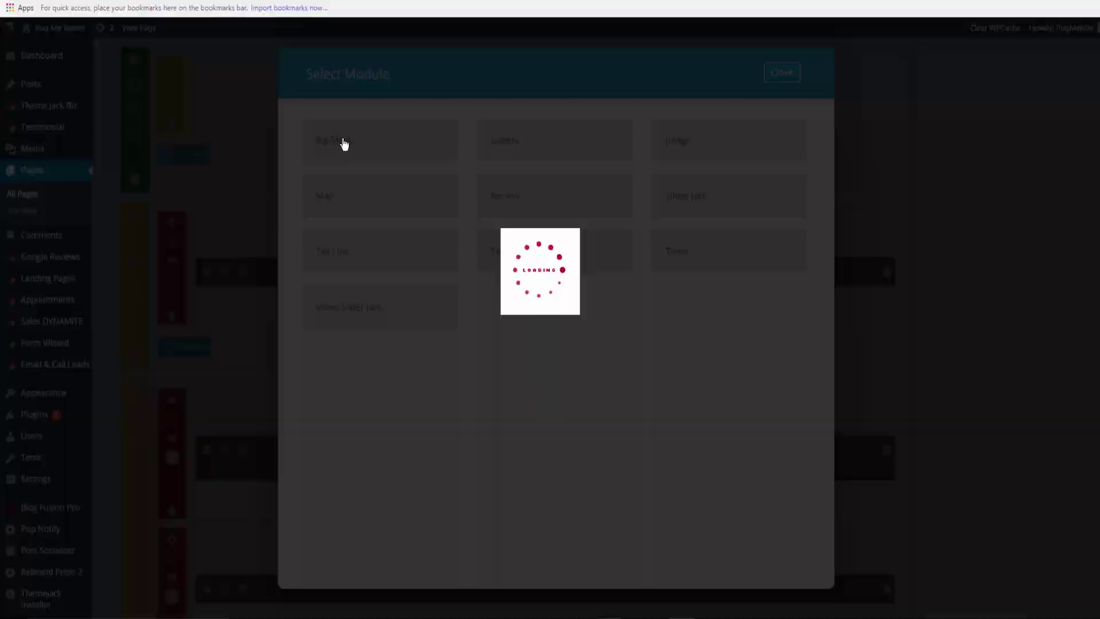
click(419, 171)
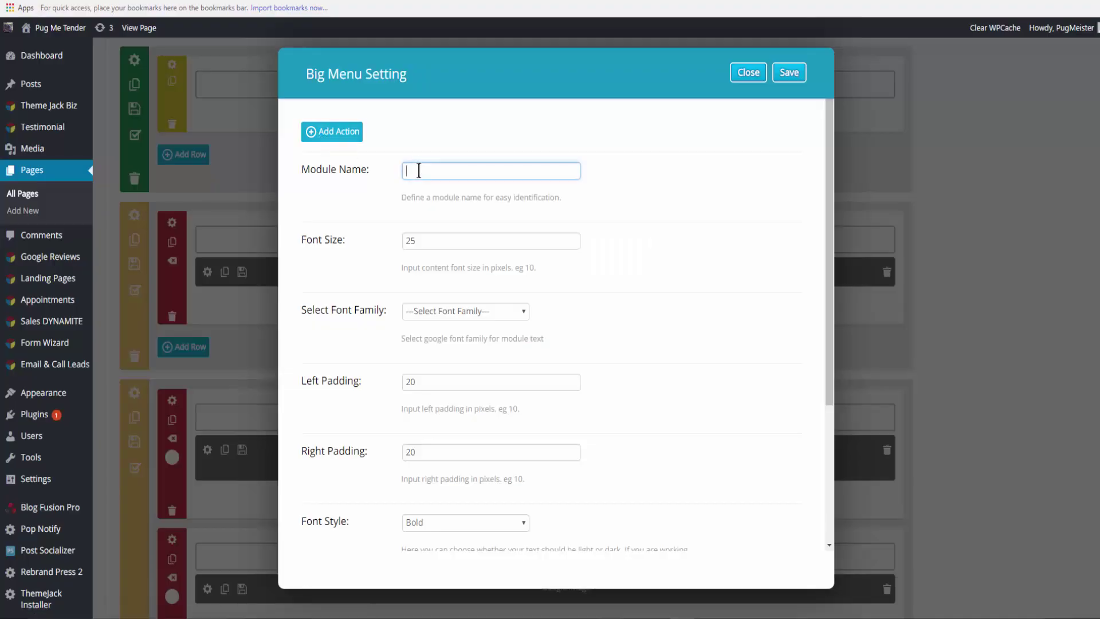
text(big Menu)
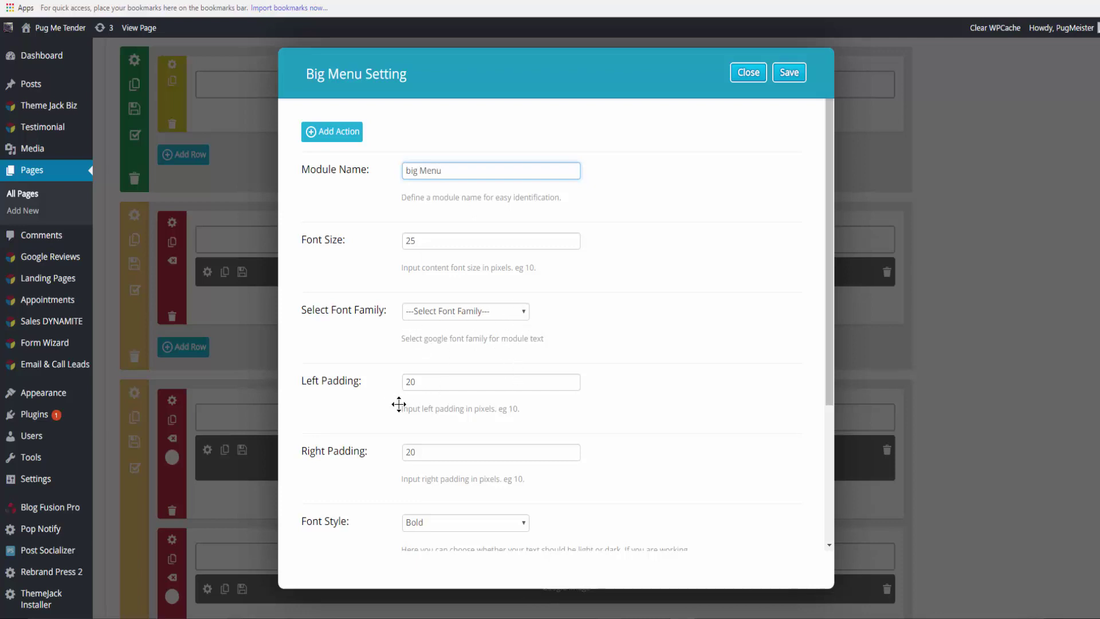
Add a menu action titled Adopt-A-Pug that links to the Adopt-A-Pug page, with Adopt-A-Pug as its button text.
scroll(447, 527, down, 3)
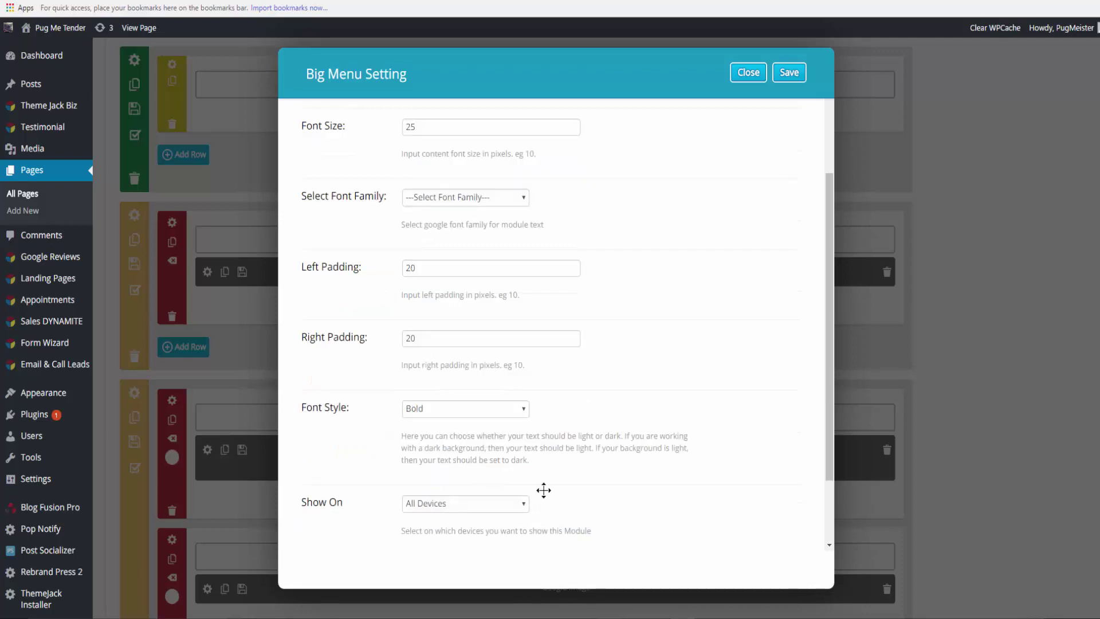
scroll(555, 475, down, 1)
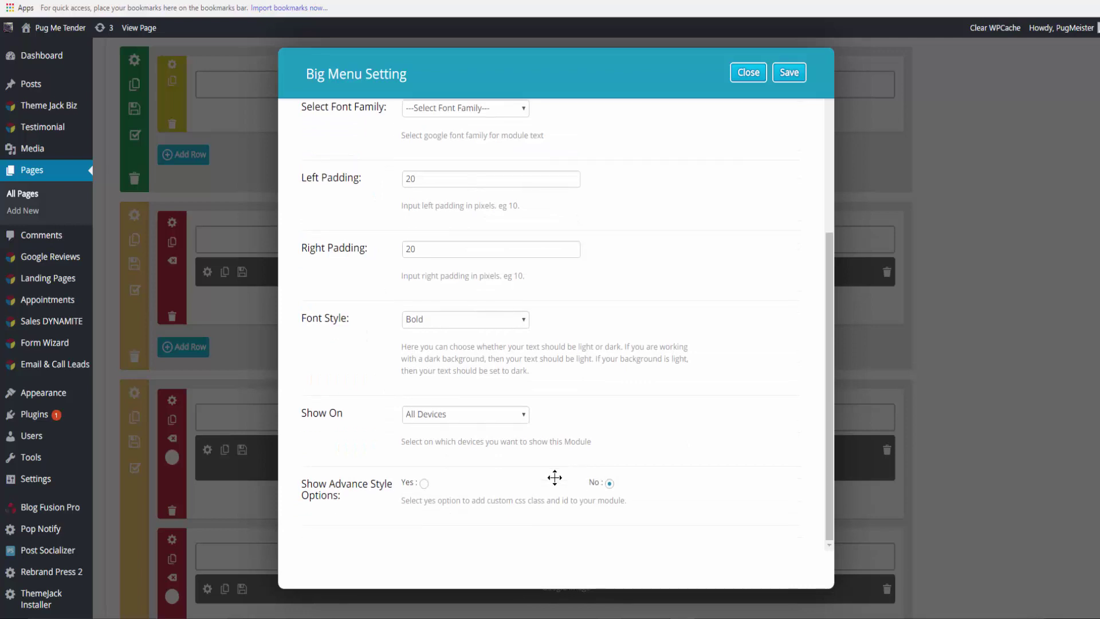
scroll(555, 516, up, 3)
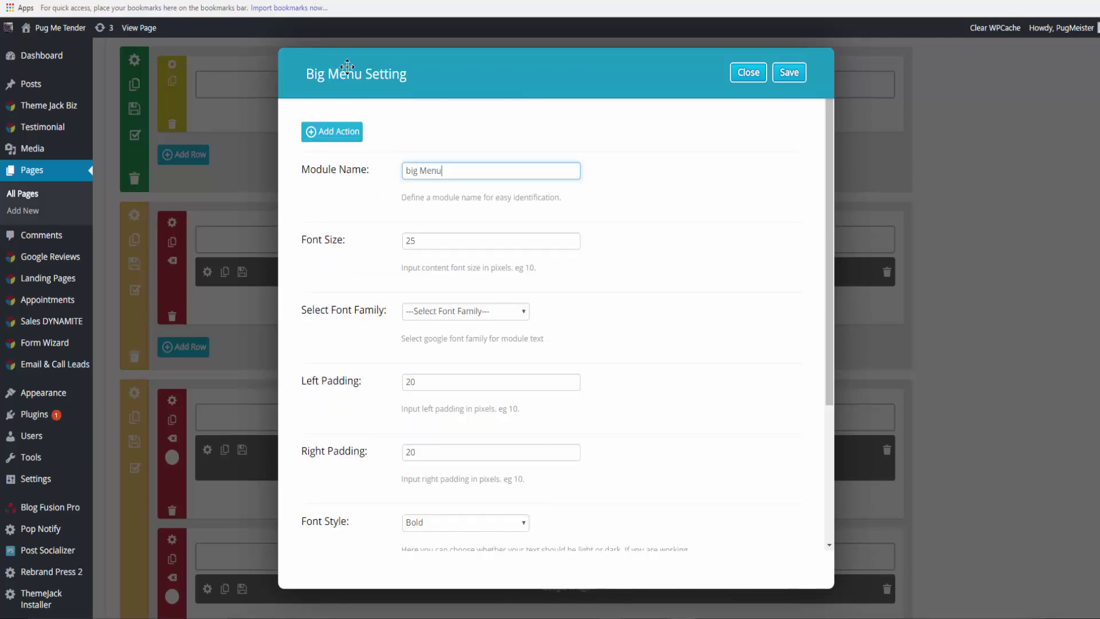
click(332, 134)
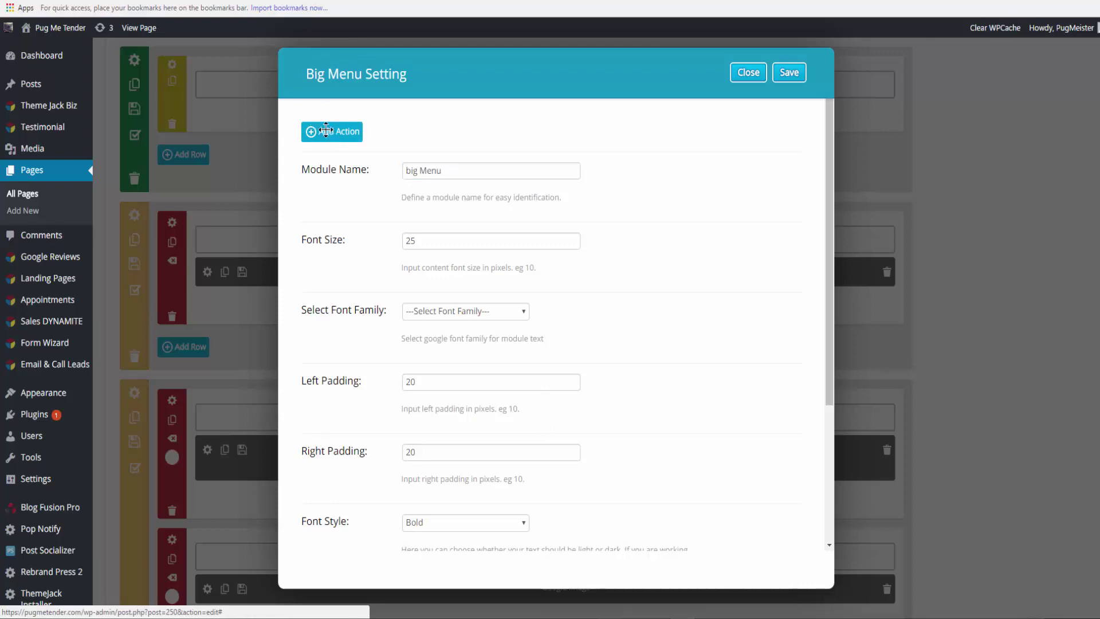
click(444, 130)
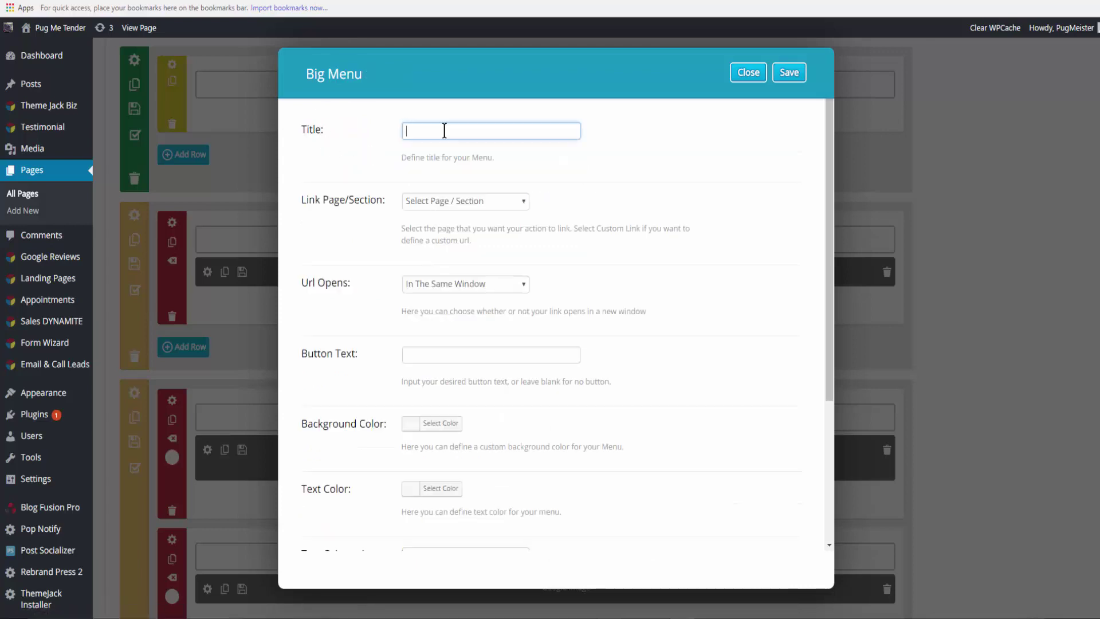
text(Adopt-A-Pug)
click(523, 201)
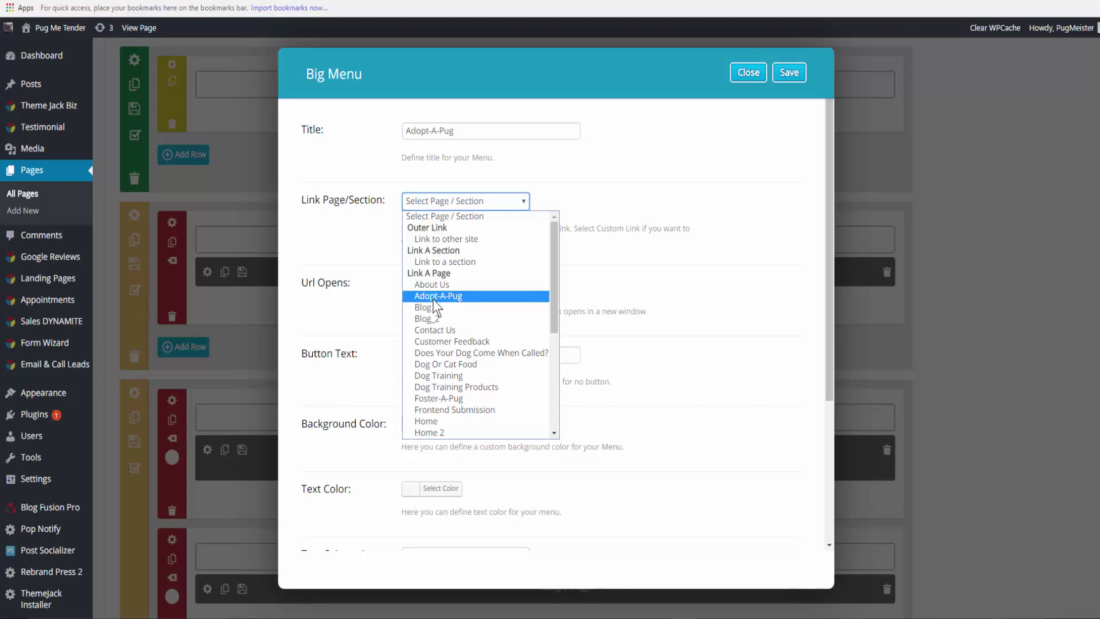
click(466, 297)
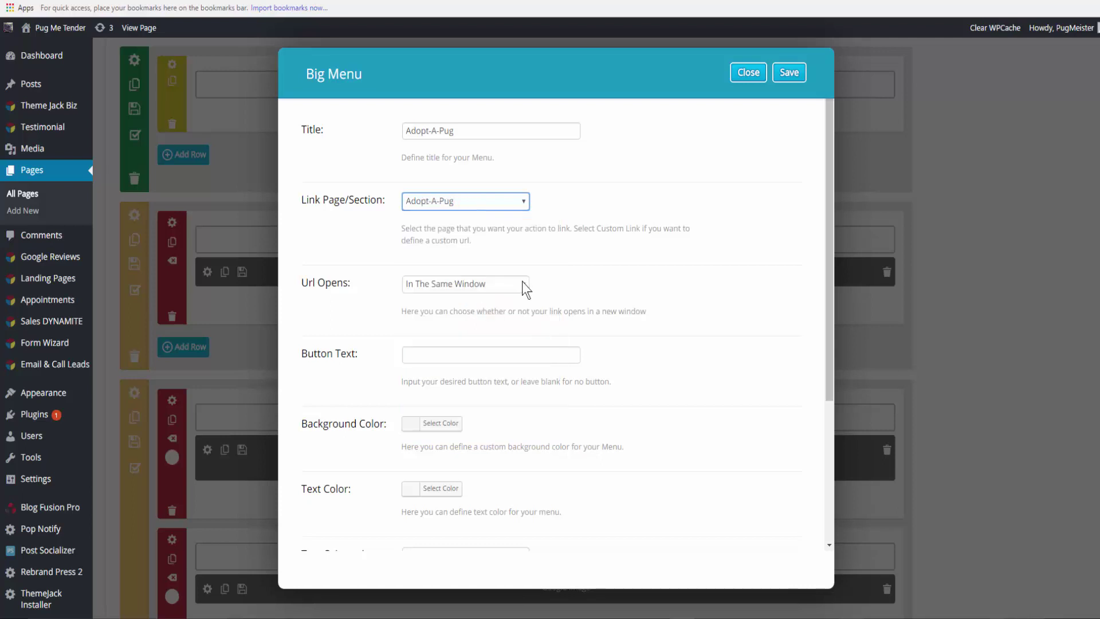
click(432, 357)
text(Adopt-A-Pug)
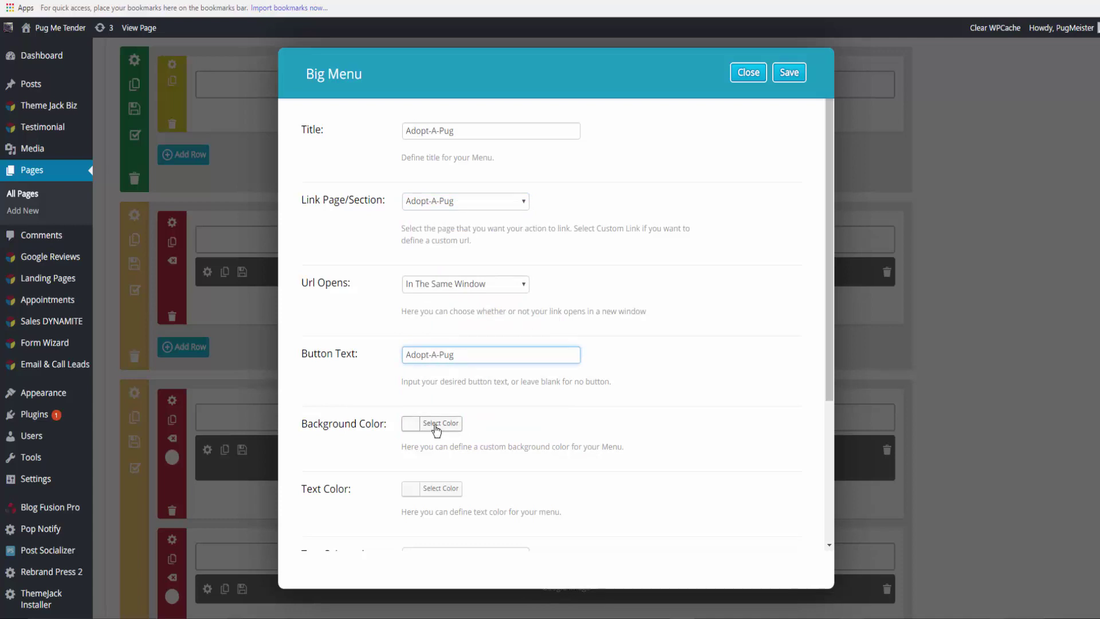
Give the Adopt-A-Pug menu item an orange background and save the item.
click(437, 427)
scroll(397, 422, down, 4)
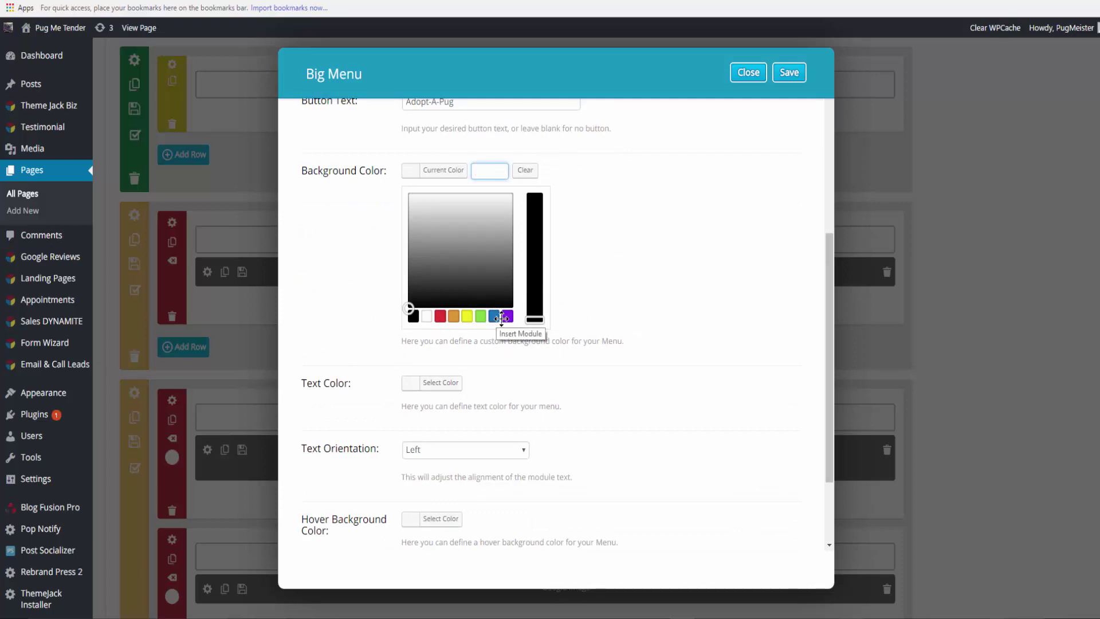
click(454, 318)
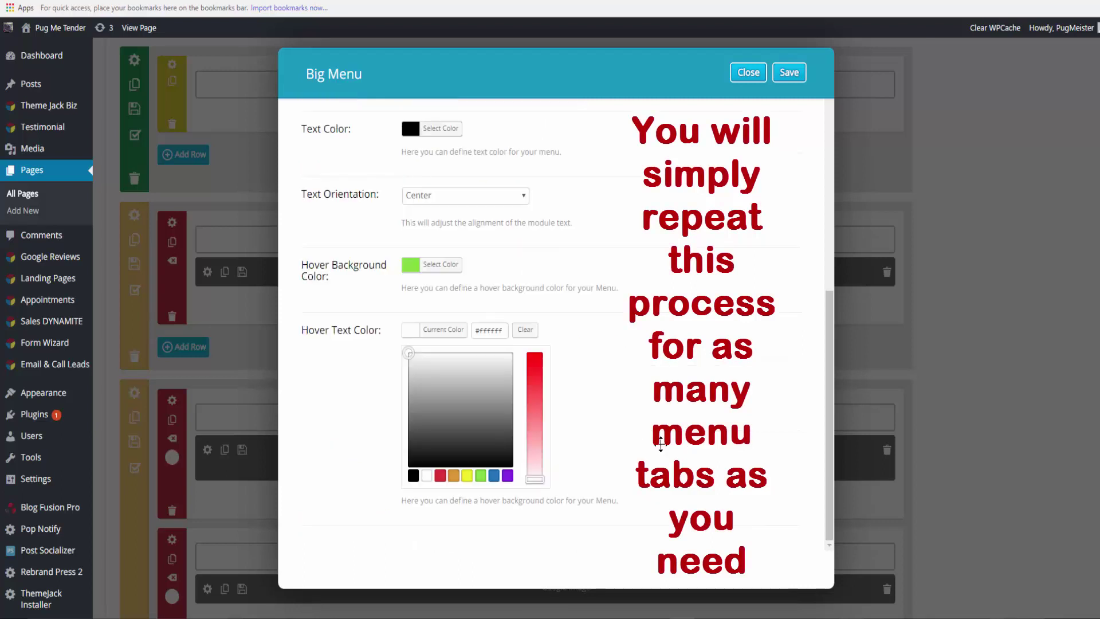
scroll(657, 441, up, 6)
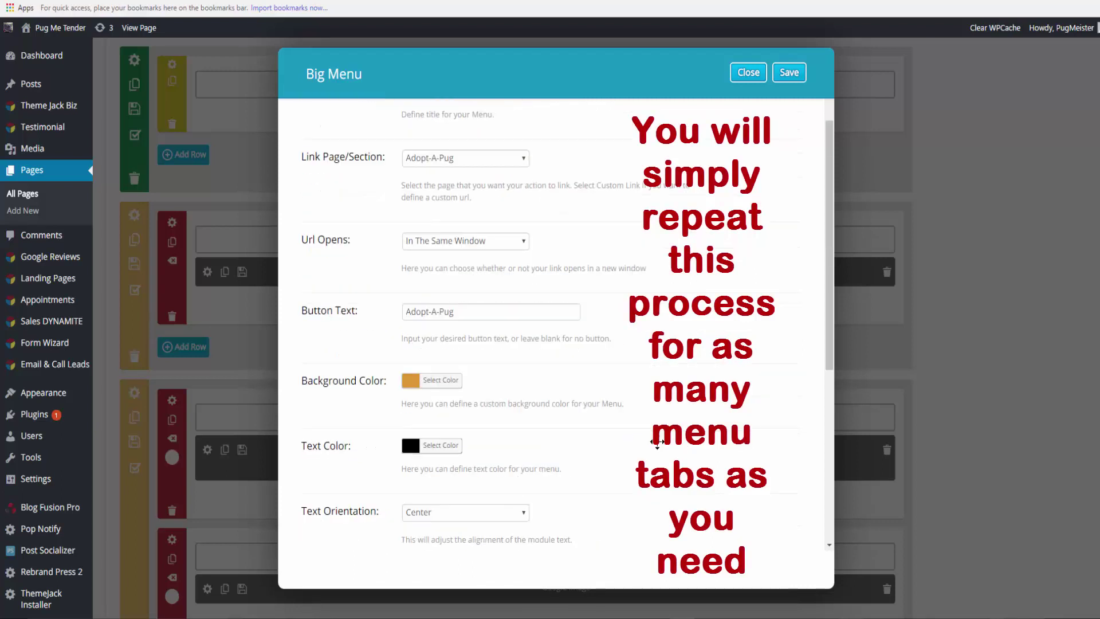
scroll(657, 442, up, 2)
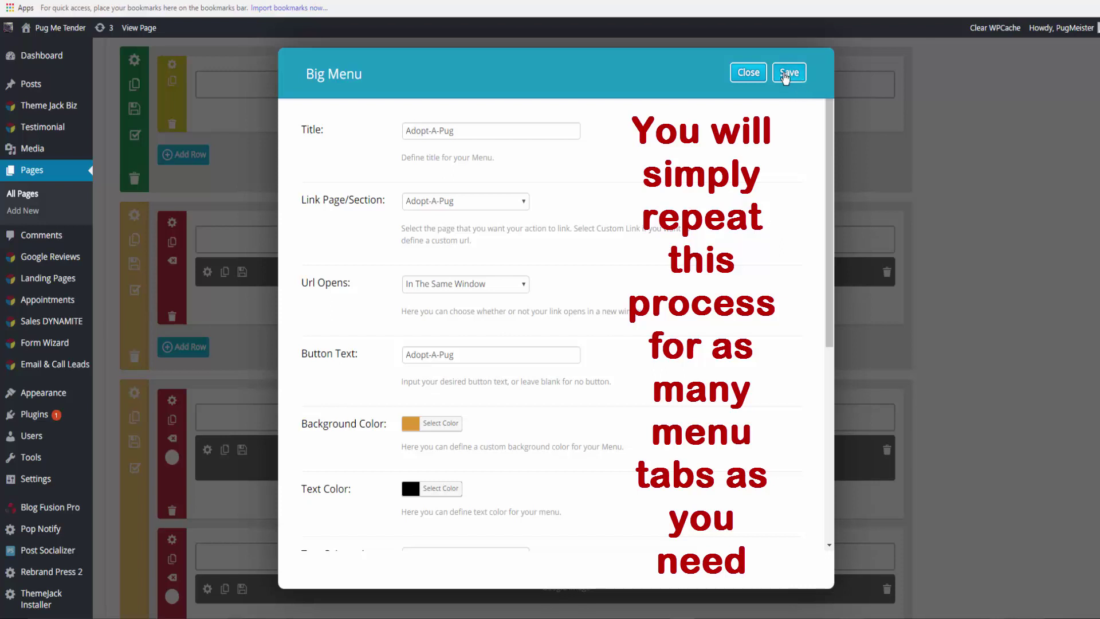
click(789, 72)
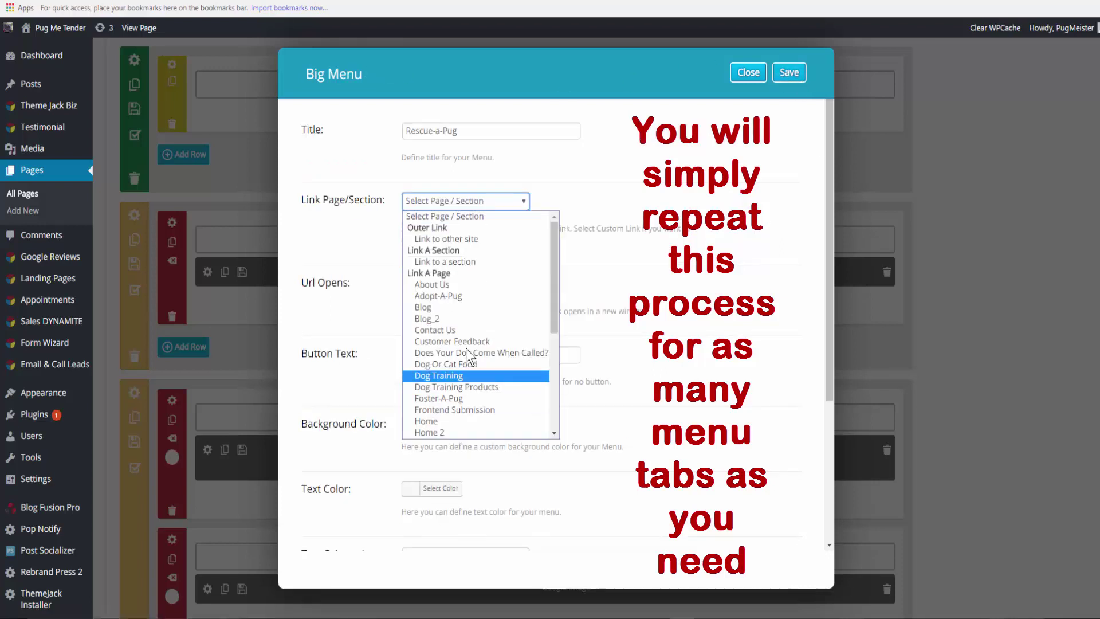
Link the Rescue-a-Pug menu item to the Rescue-A-Pug page and set its button text to Rescue-a-Pug.
scroll(493, 378, down, 3)
click(487, 361)
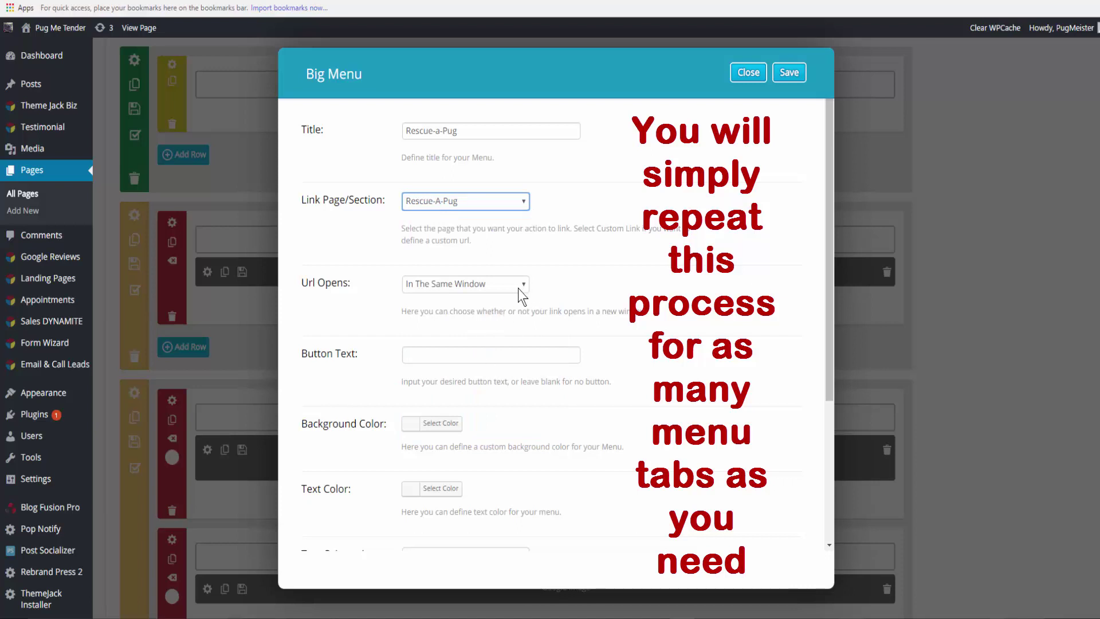
click(408, 354)
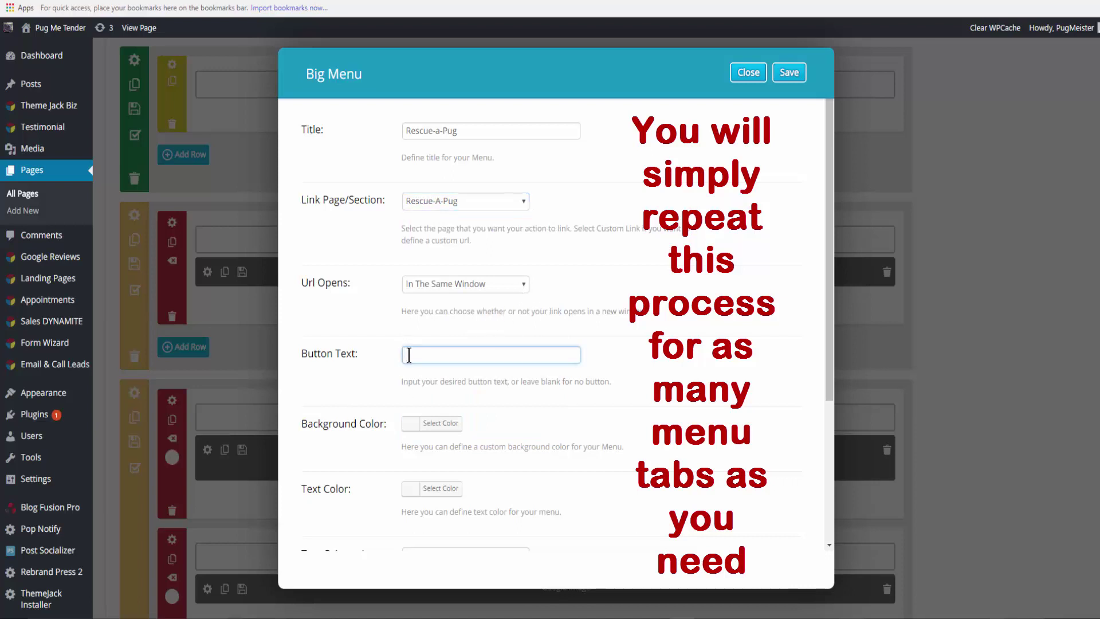
text(Rescue-a-Pug)
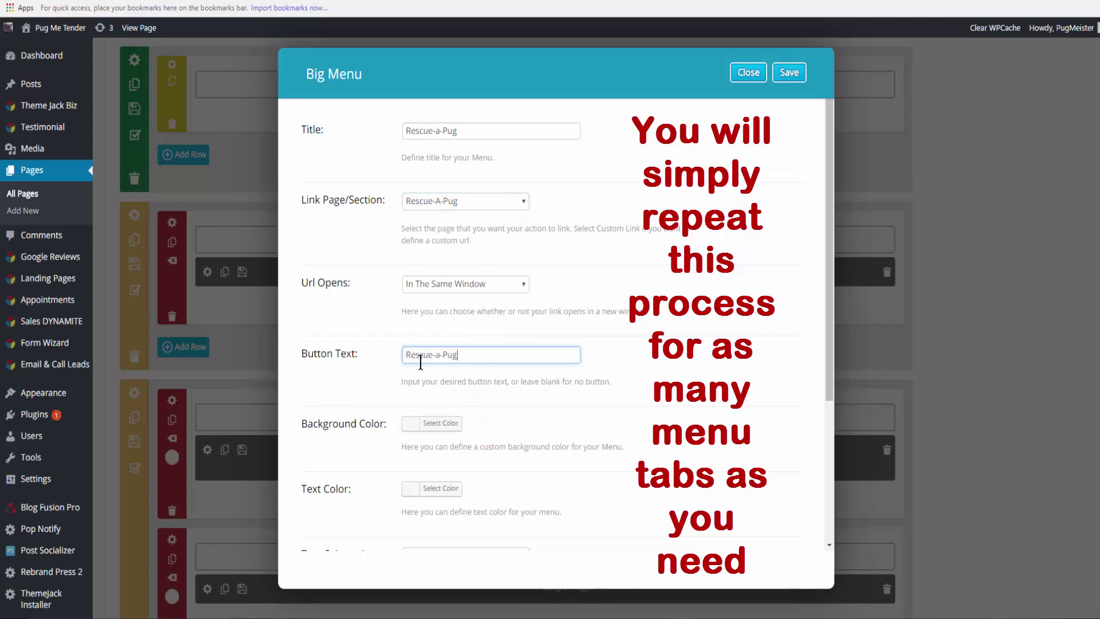
Set the Rescue-a-Pug menu item's background color to the preset red, #dd3333.
click(439, 424)
scroll(441, 431, down, 3)
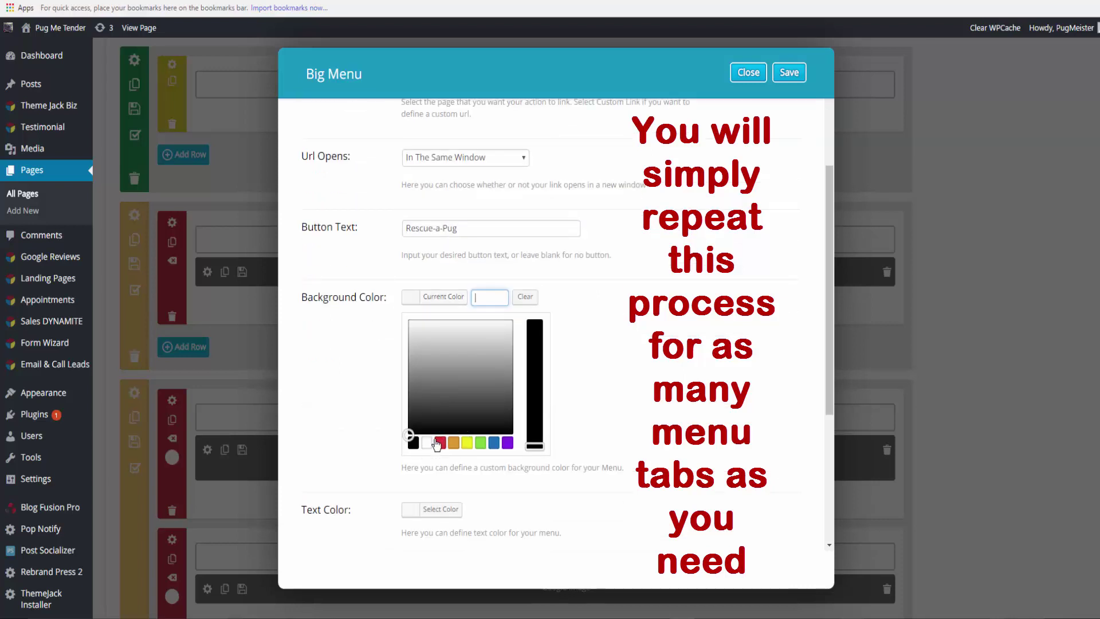
click(440, 442)
Set the Rescue-a-Pug item's text color to dark blue #111989 and its text orientation to Center.
scroll(456, 422, down, 3)
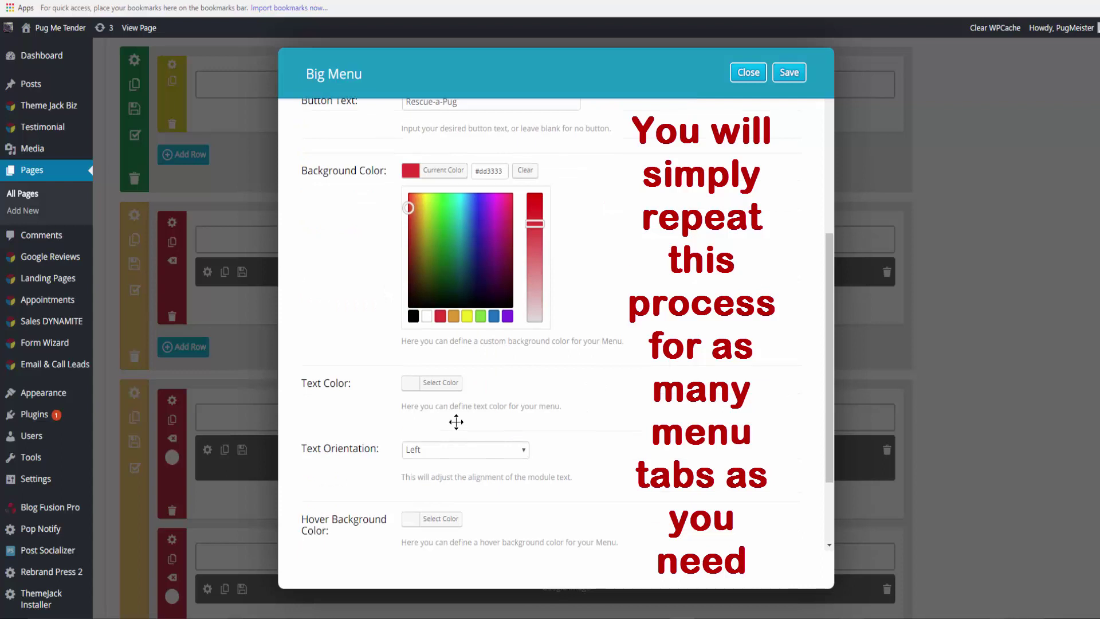
click(440, 383)
click(477, 459)
scroll(527, 372, down, 5)
click(524, 343)
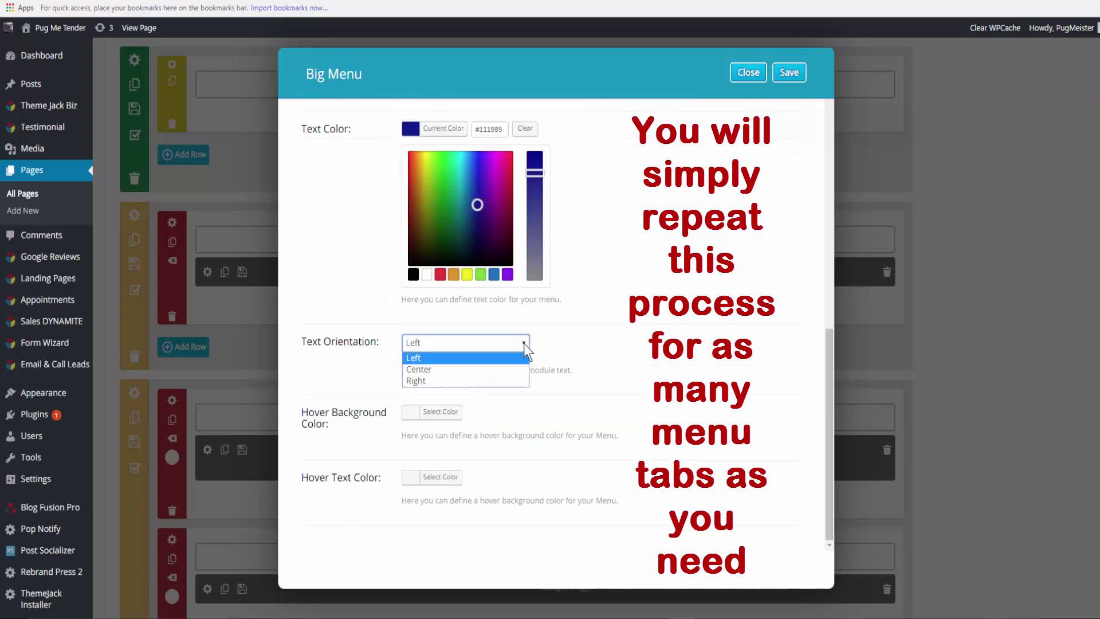
click(426, 372)
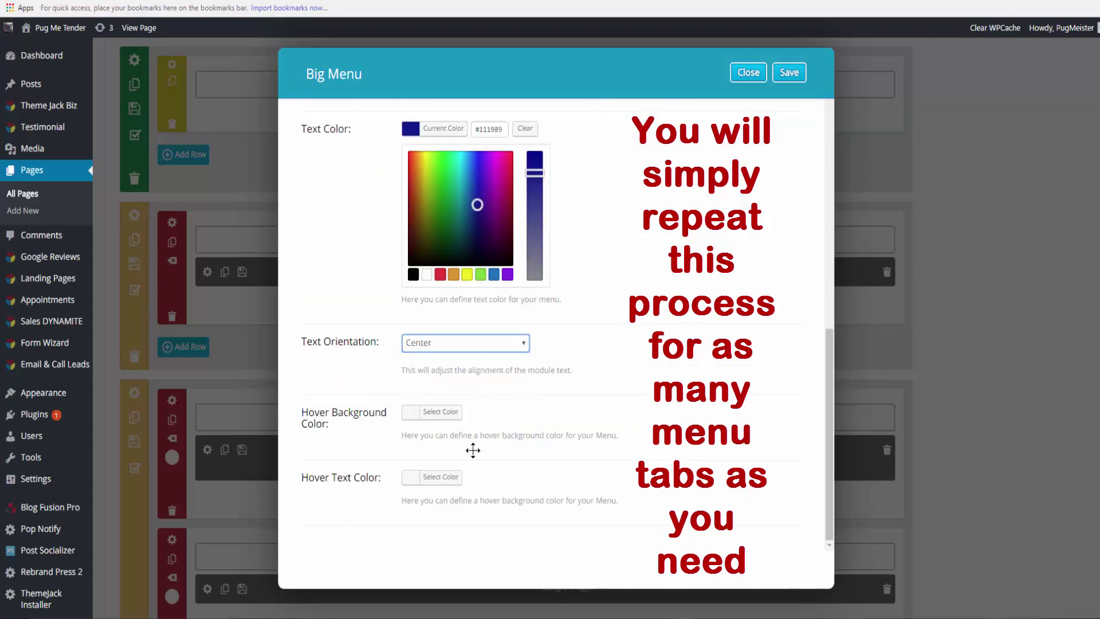
Set the Rescue-a-Pug item's hover background color to the preset purple #8224e3 and its hover text color to white #ffffff.
click(436, 423)
click(434, 483)
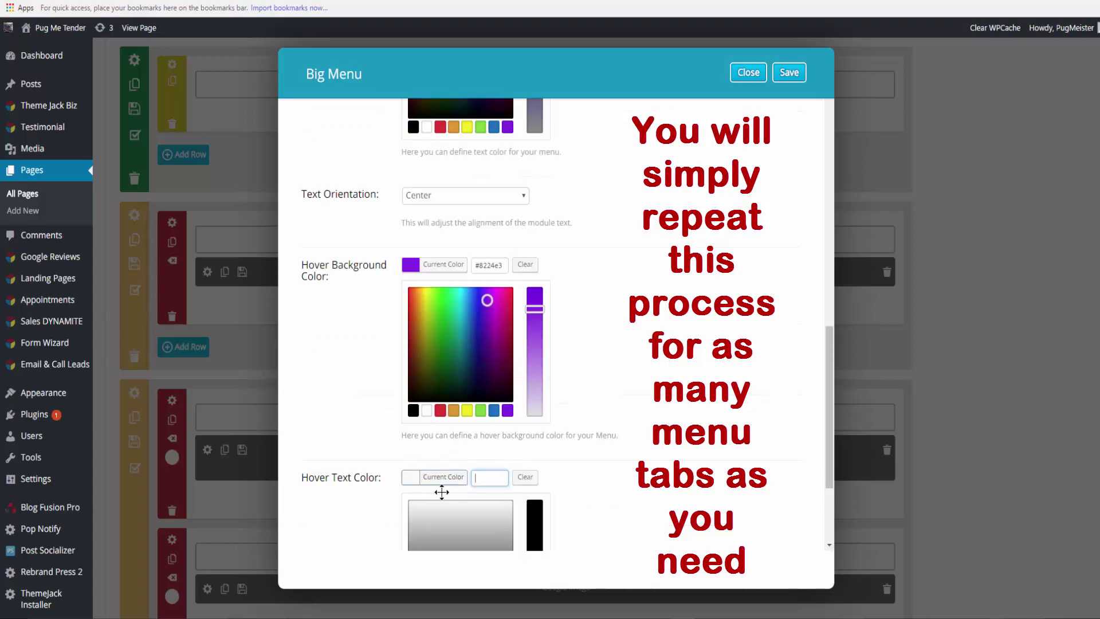
click(429, 478)
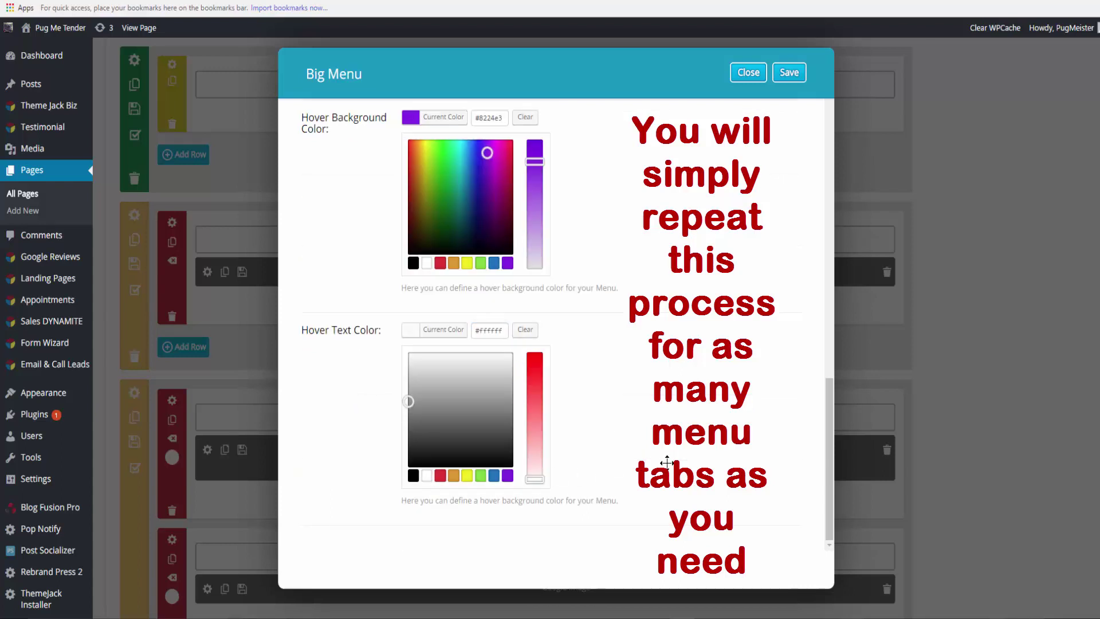
scroll(659, 466, up, 5)
scroll(659, 466, up, 6)
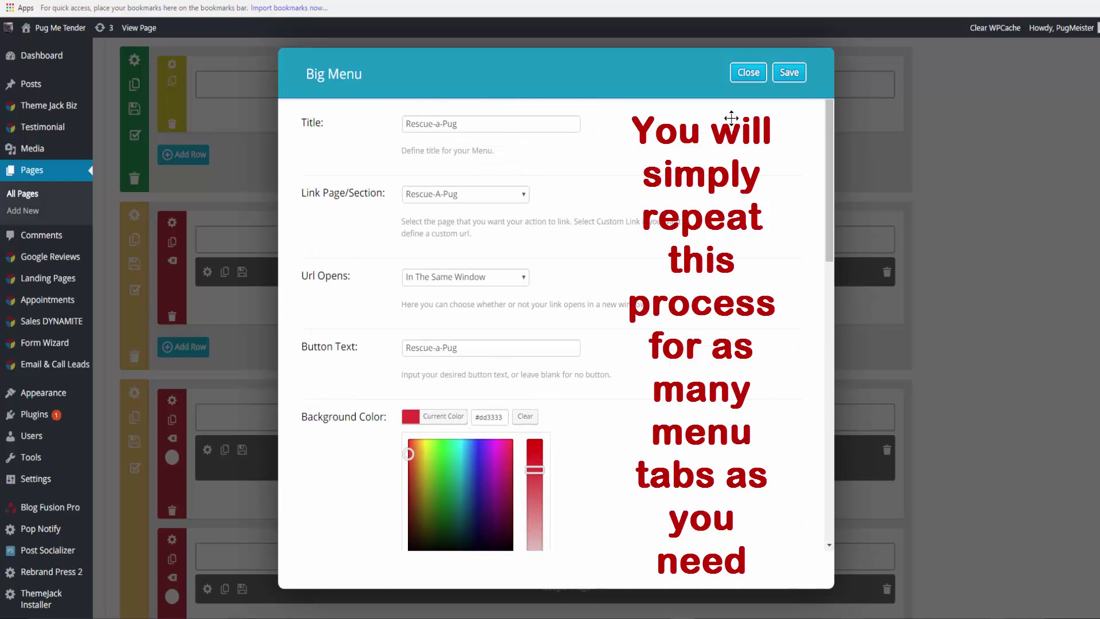
Set the Foster-a-Pug item's text orientation to Center and open its hover background color for editing.
click(465, 342)
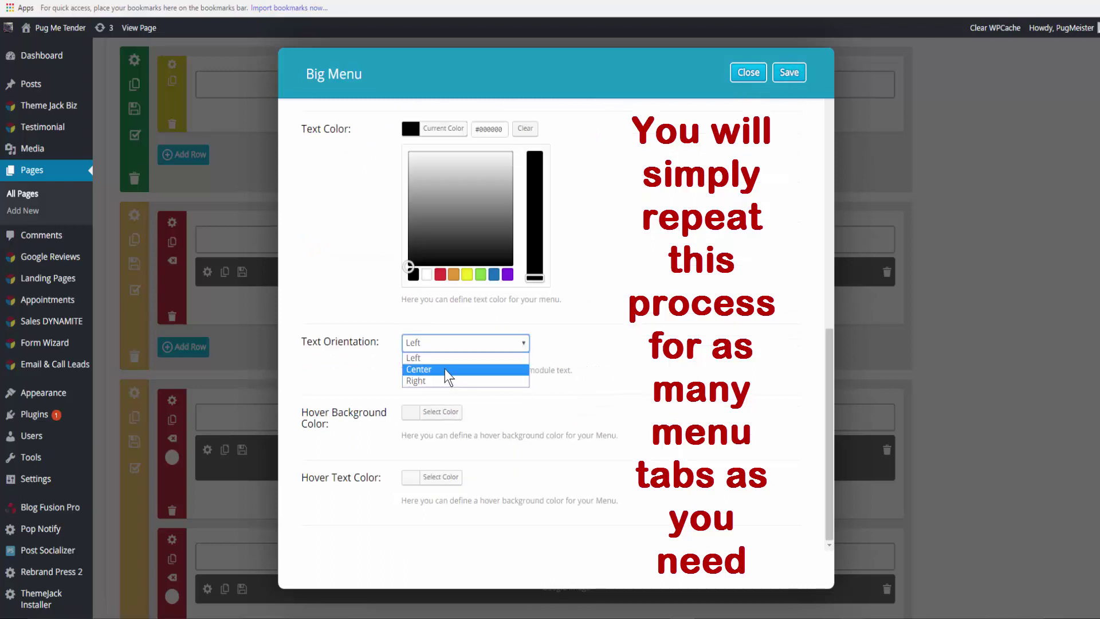
click(450, 371)
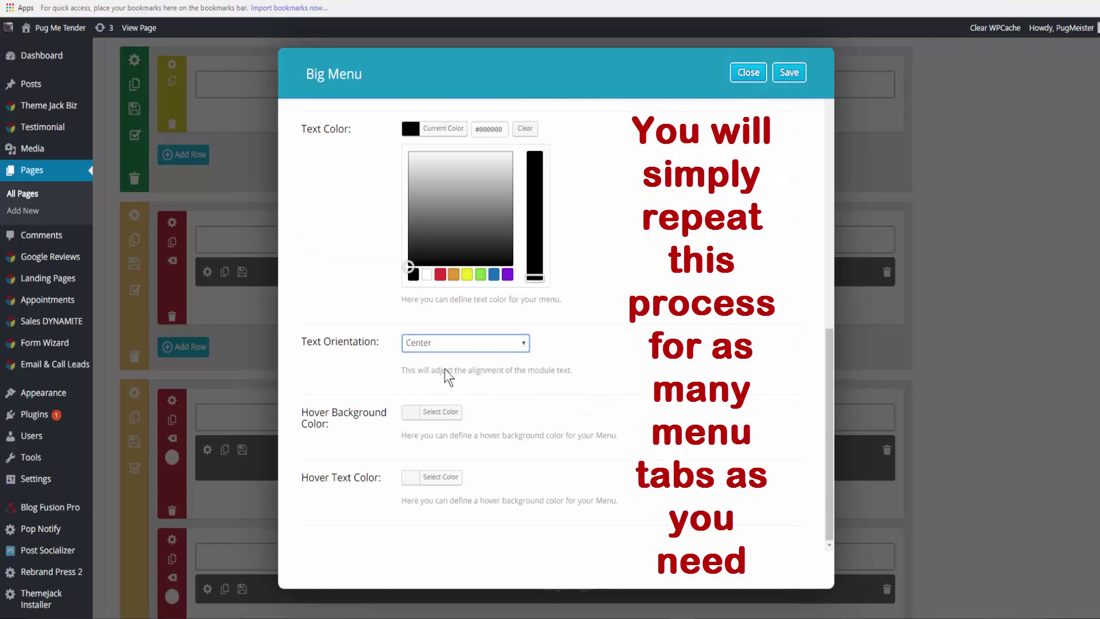
click(438, 418)
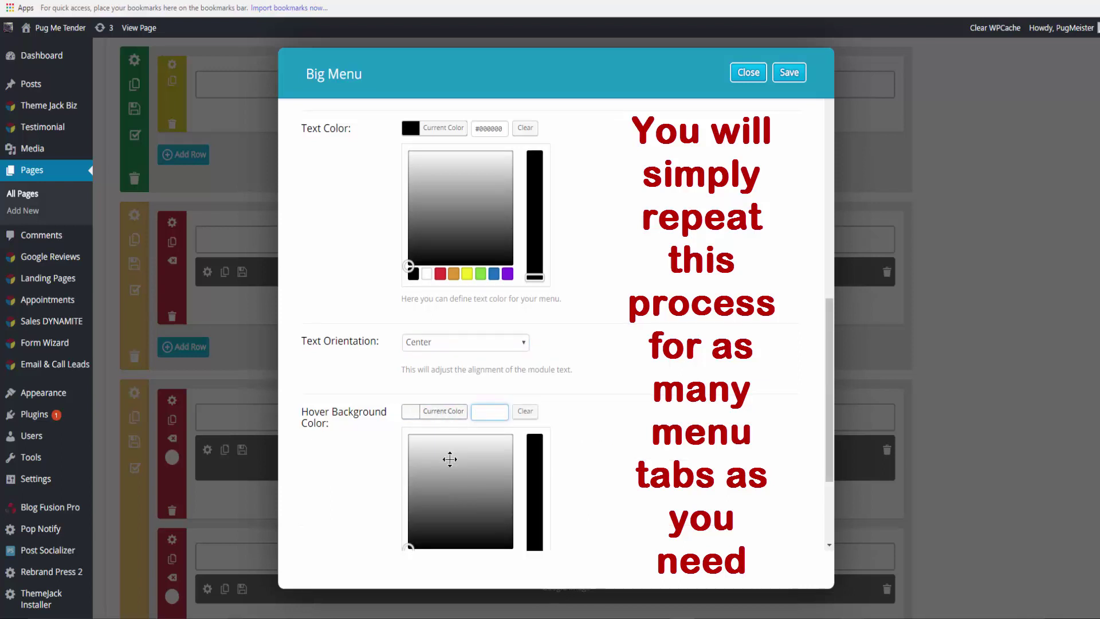
scroll(449, 459, down, 3)
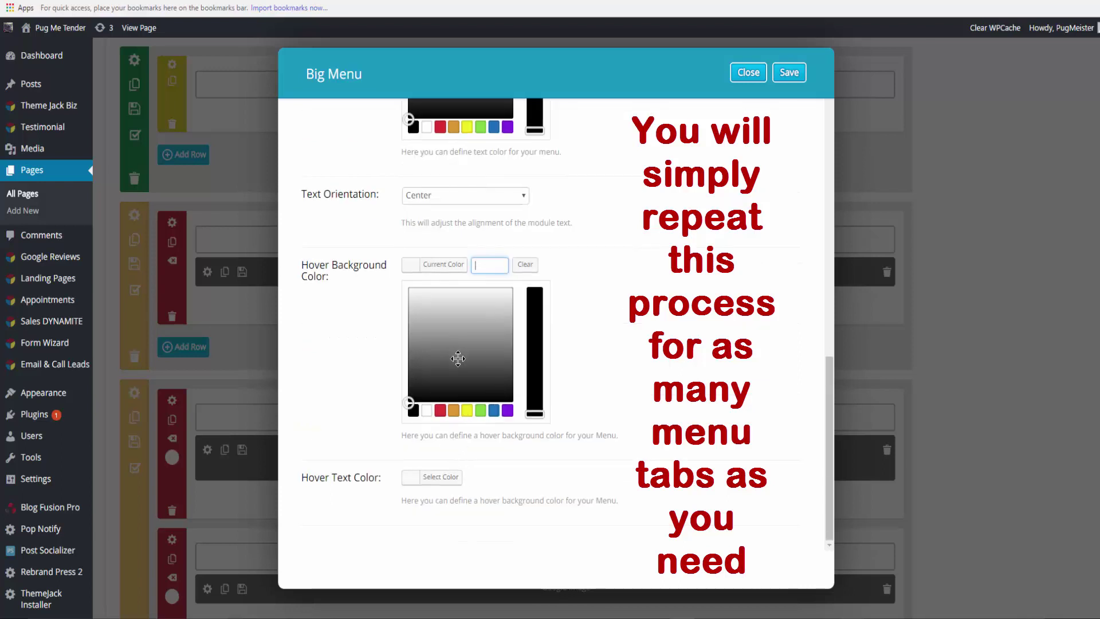
scroll(457, 359, up, 1)
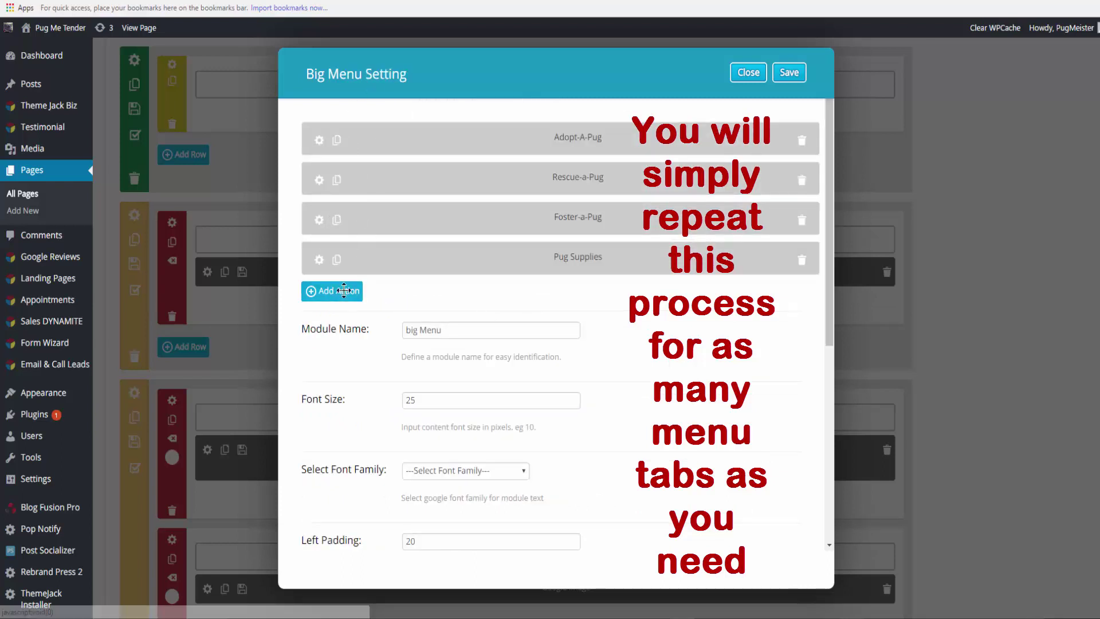
Add a further Big Menu item with white #ffffff text and Center orientation, and open its hover background color.
click(330, 135)
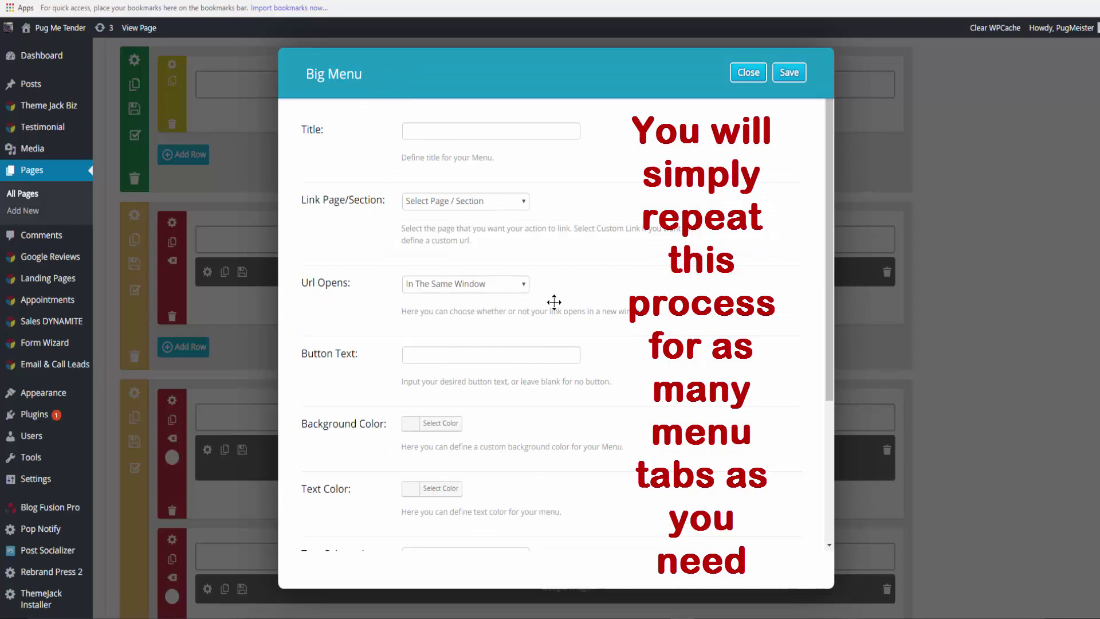
click(524, 202)
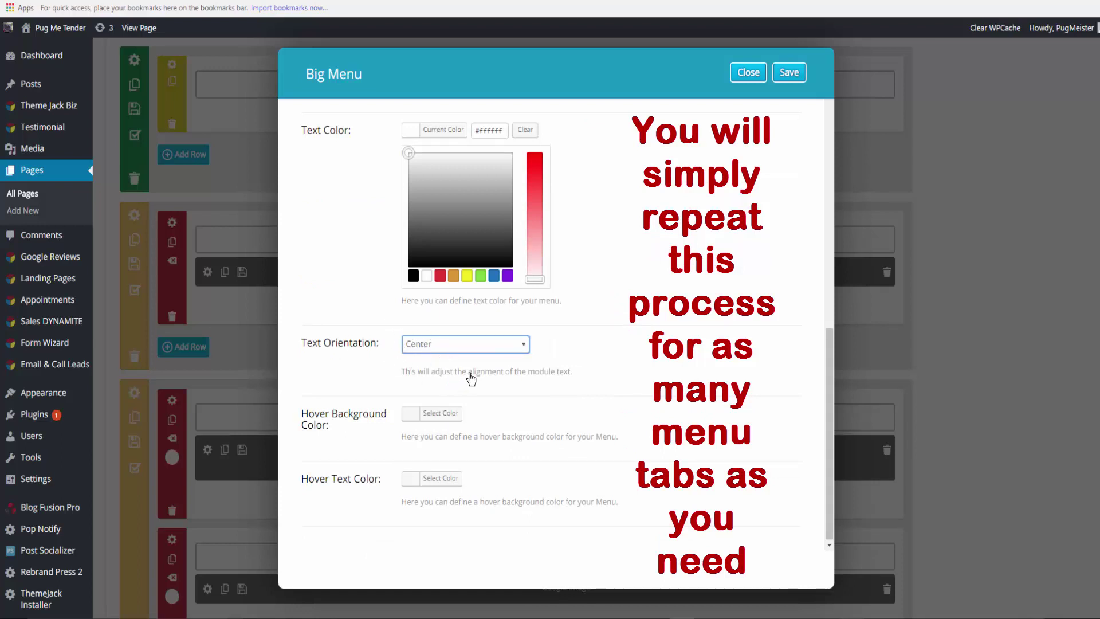
click(428, 417)
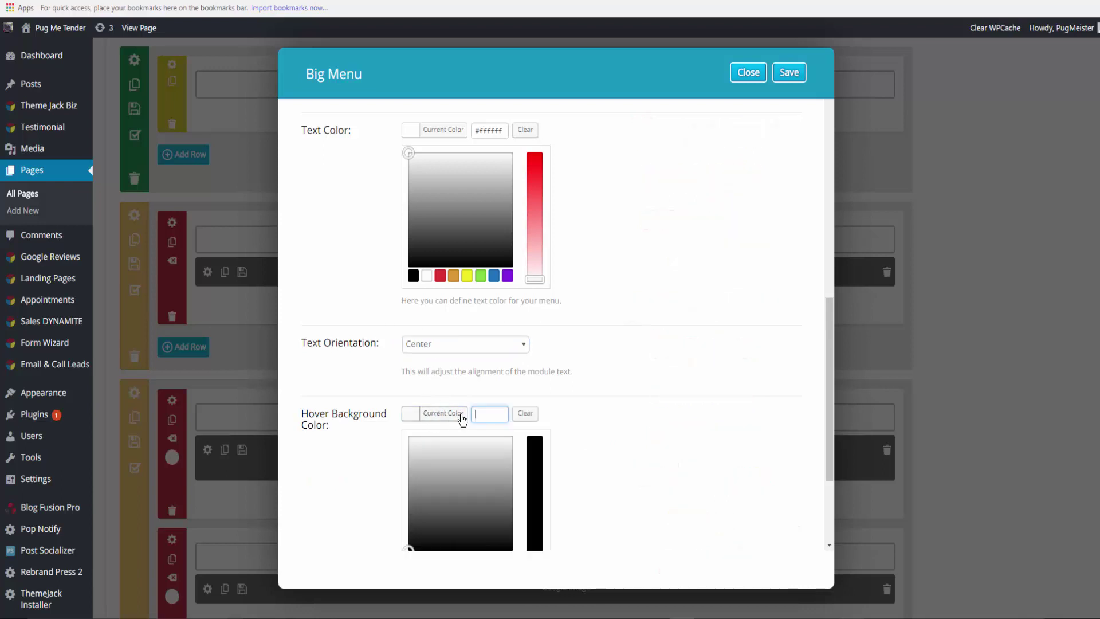
scroll(452, 419, down, 2)
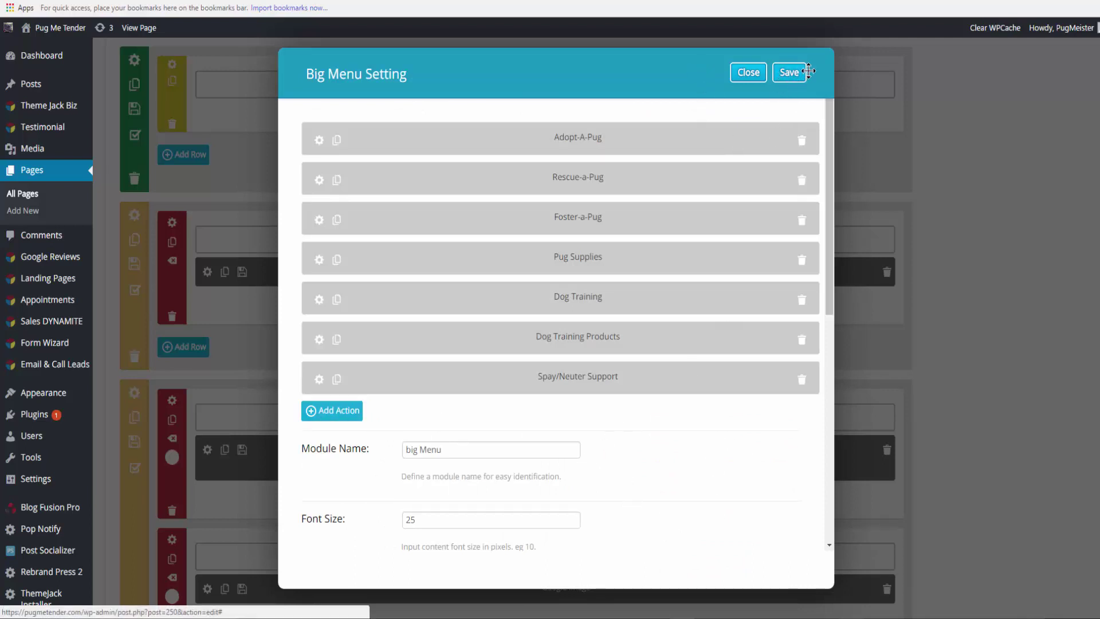
Save the Big Menu module's settings and update the Home 2 page.
click(785, 73)
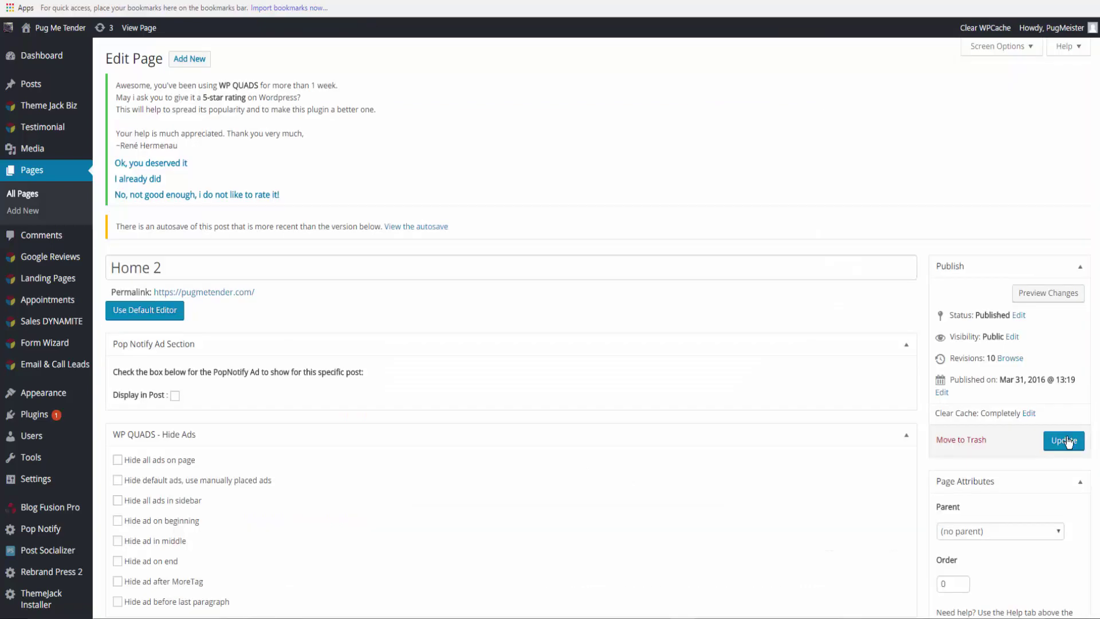
double_click(1067, 442)
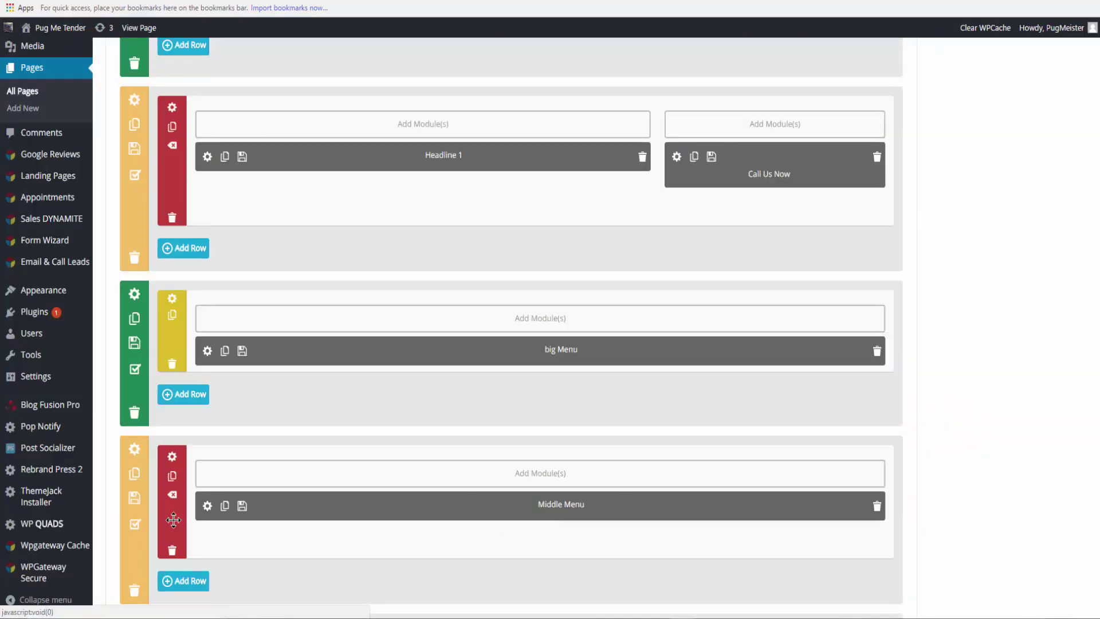
Delete the section containing the Middle Menu module and view the live page.
scroll(136, 573, down, 1)
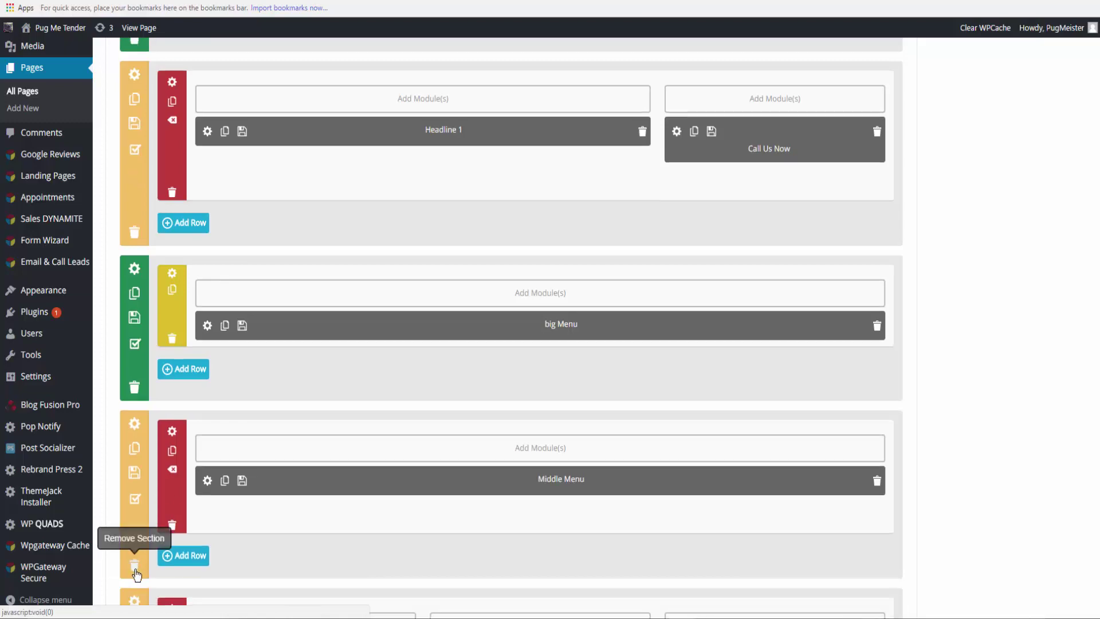
click(135, 569)
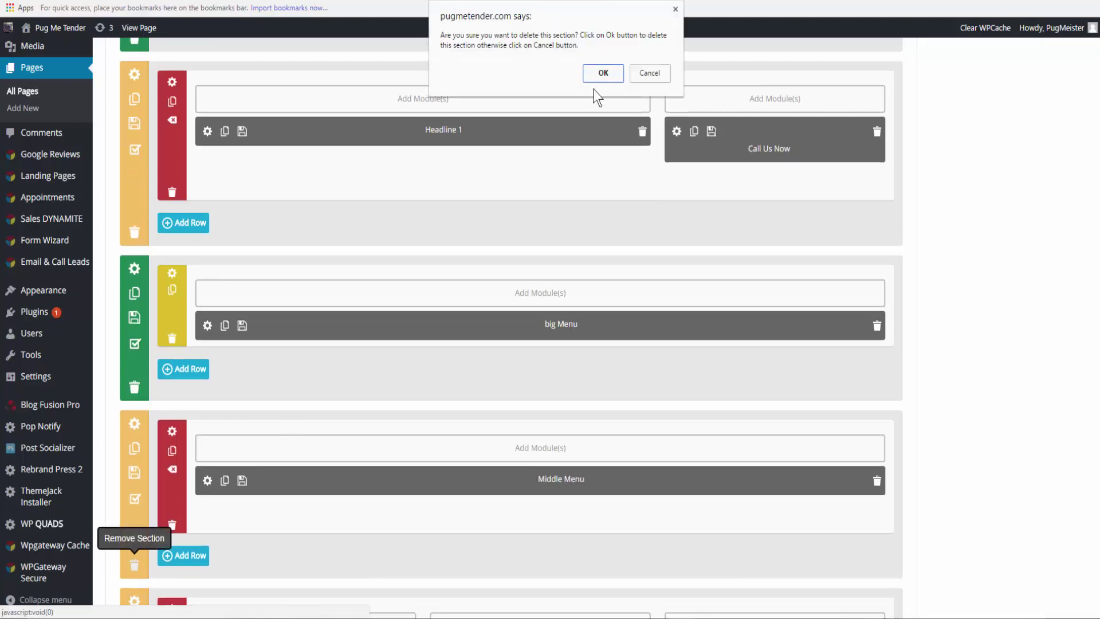
click(600, 74)
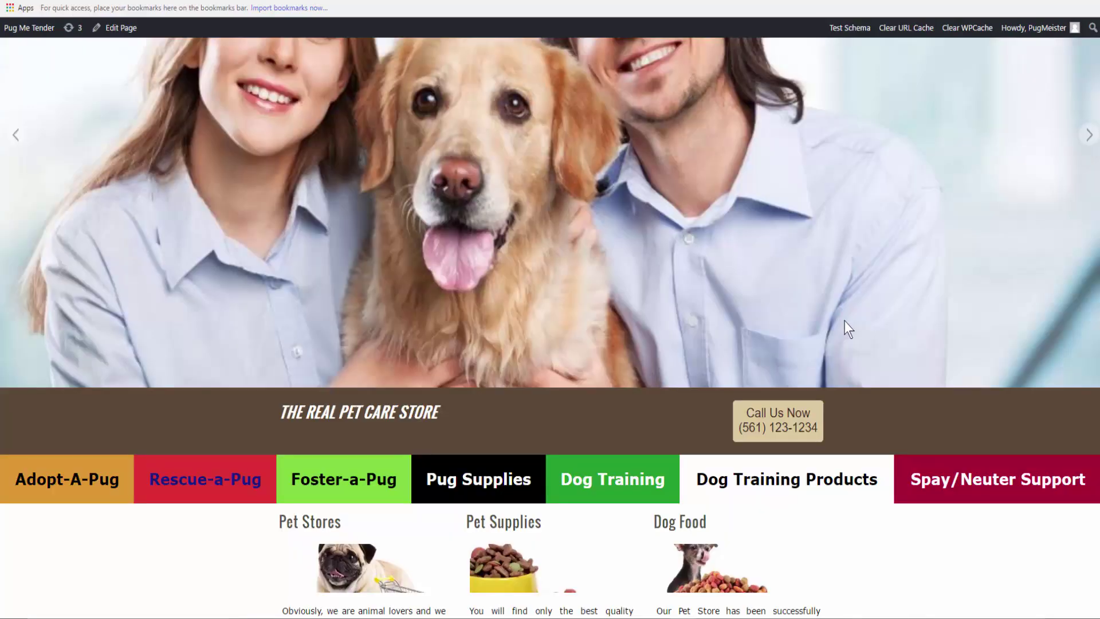
scroll(845, 321, down, 3)
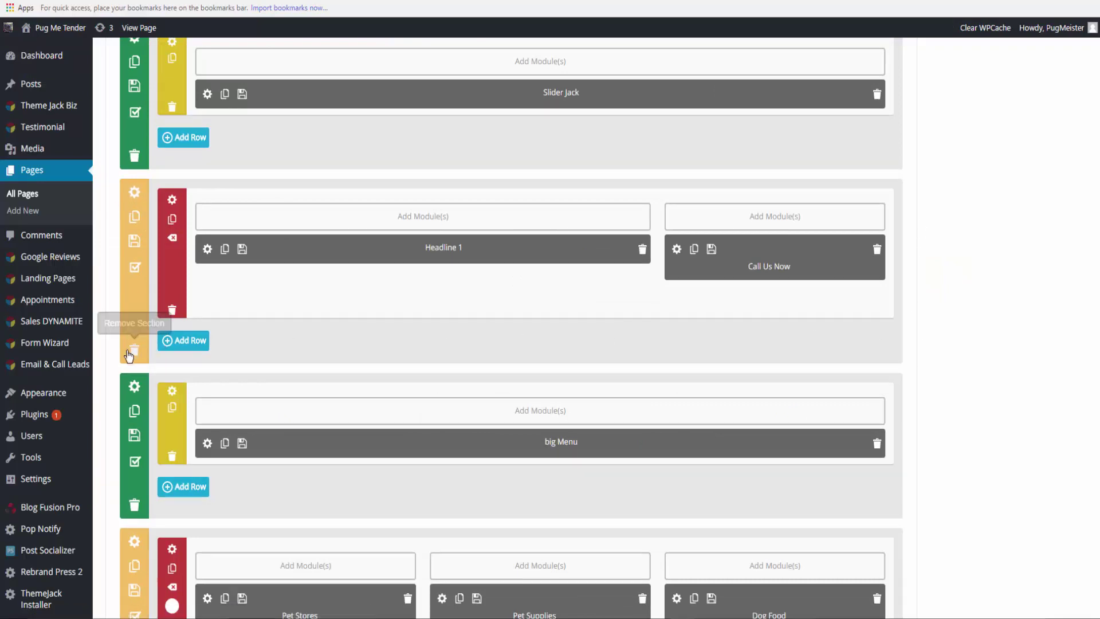
Save the section holding the Headline 1 and Call Us Now modules for reuse under the name Headline.
click(134, 242)
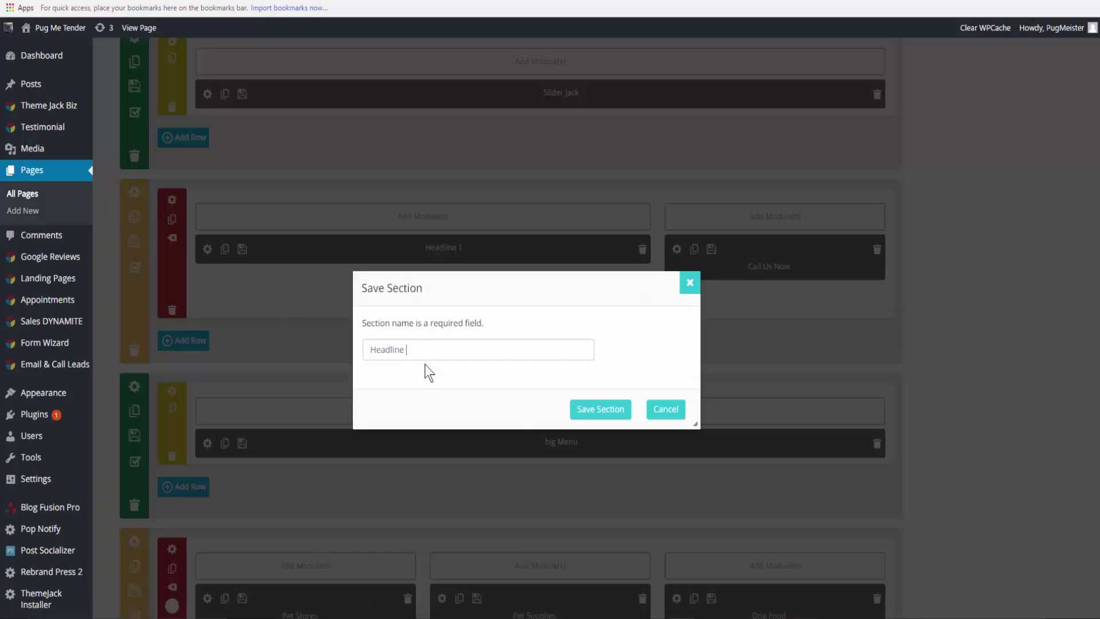
click(603, 411)
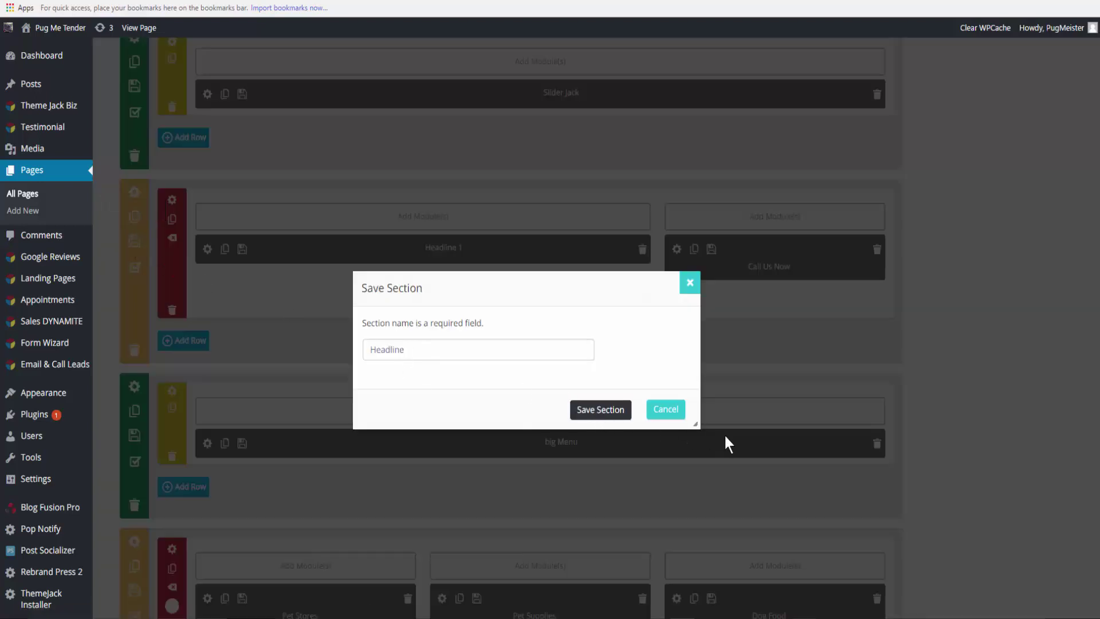
key(Return)
Open the section import dialog and browse the local sections and the server section categories.
scroll(834, 454, down, 10)
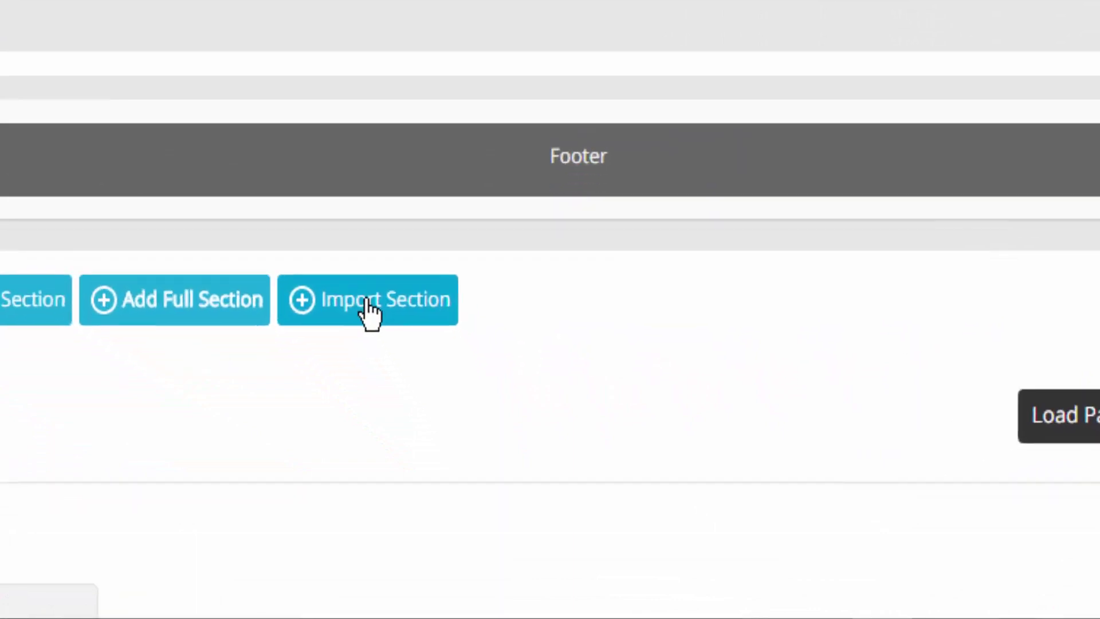
click(366, 302)
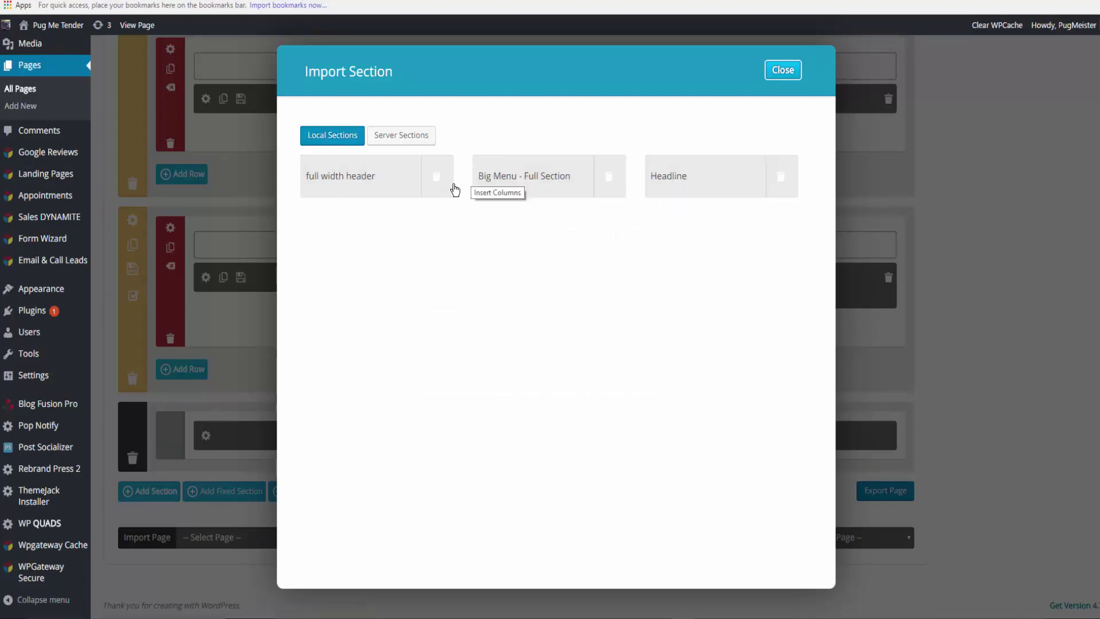
click(400, 137)
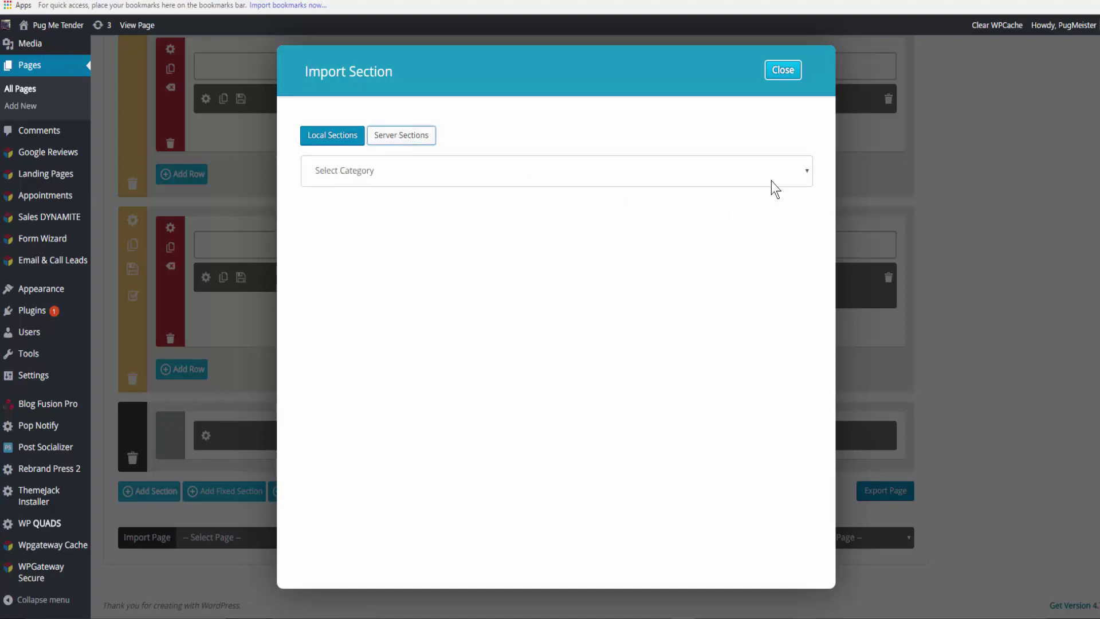
click(809, 167)
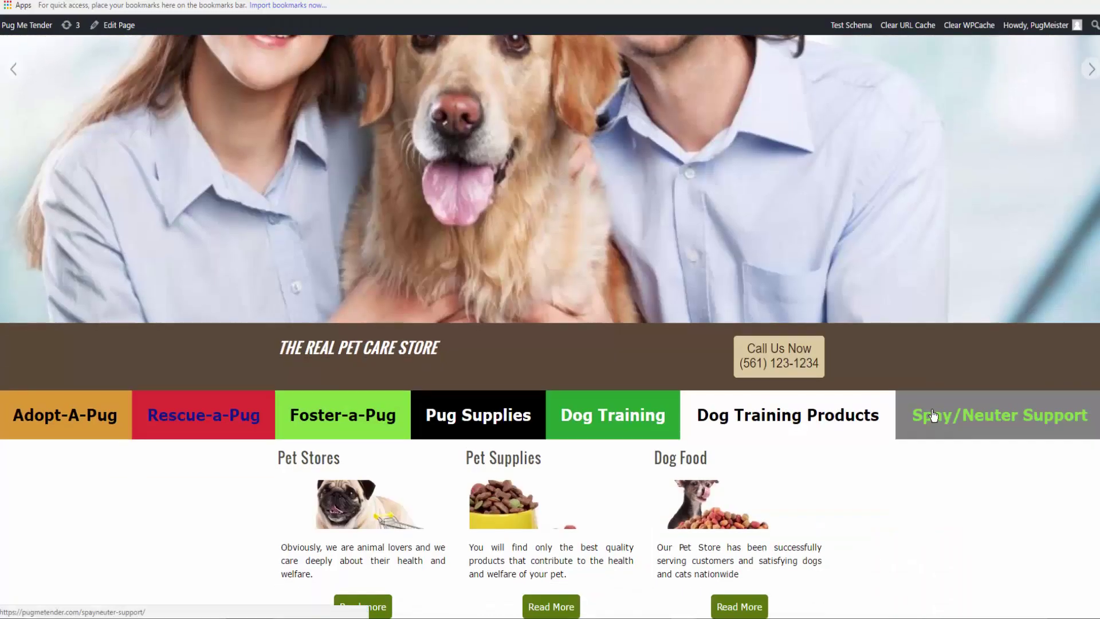
Review the Big Menu module's items, padding and font settings, and save the module.
scroll(960, 474, down, 3)
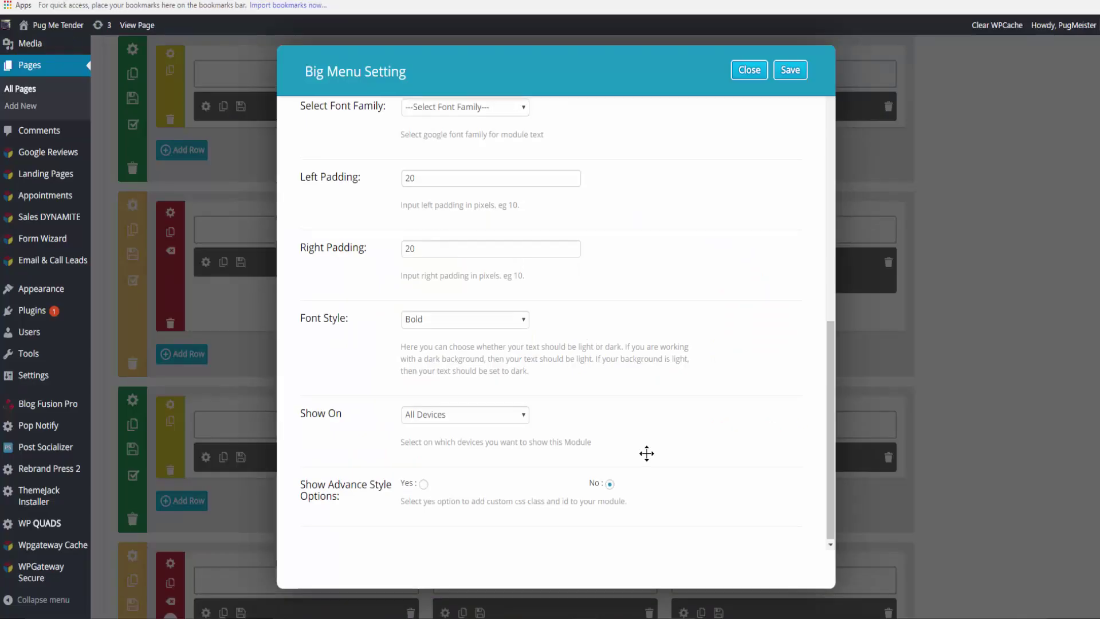
scroll(646, 452, up, 5)
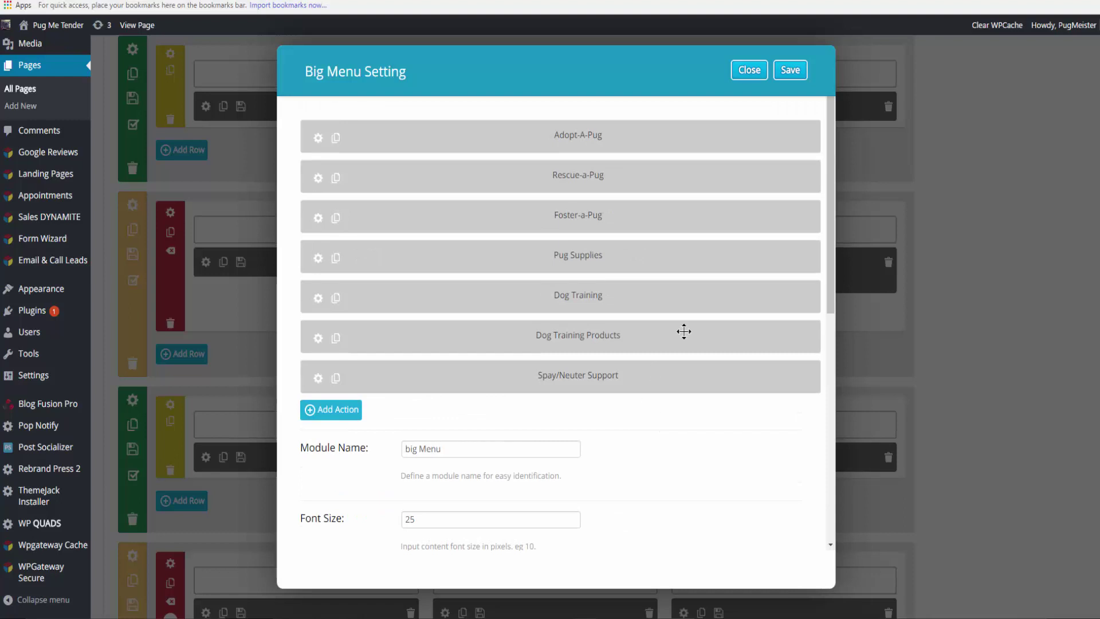
click(790, 70)
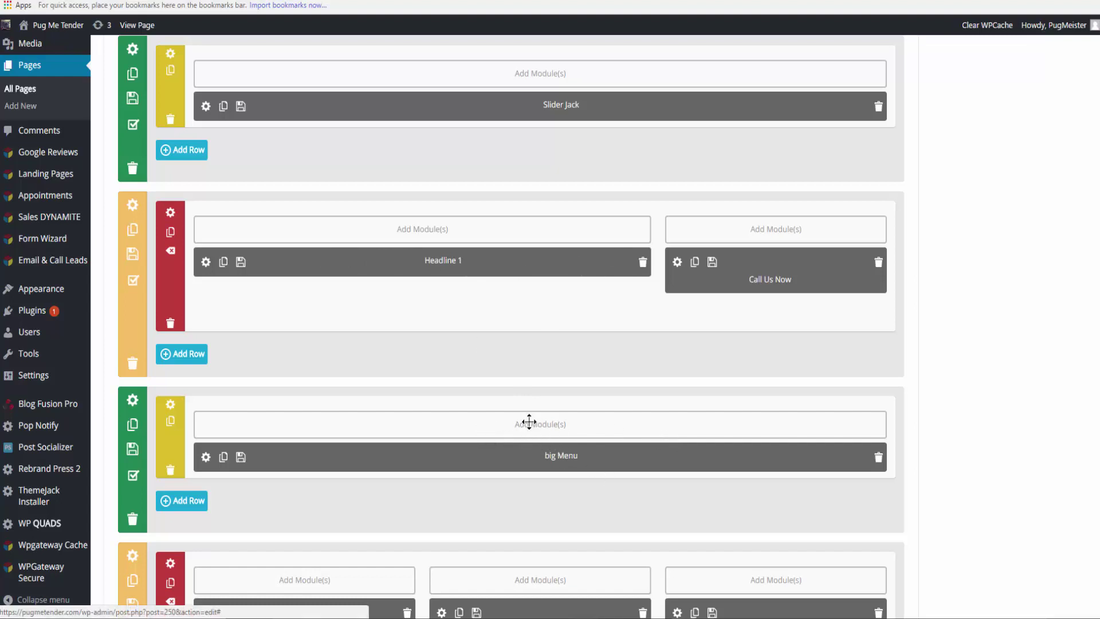
Add an Image module to the Big Menu's full section and name it "image for space".
scroll(536, 427, down, 1)
click(528, 394)
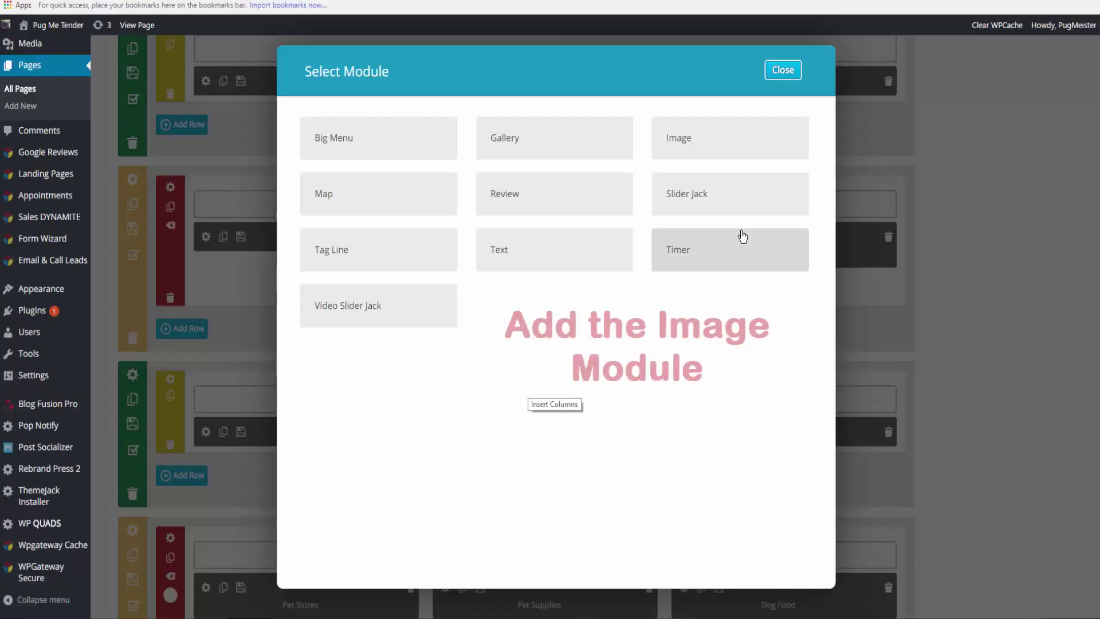
click(690, 130)
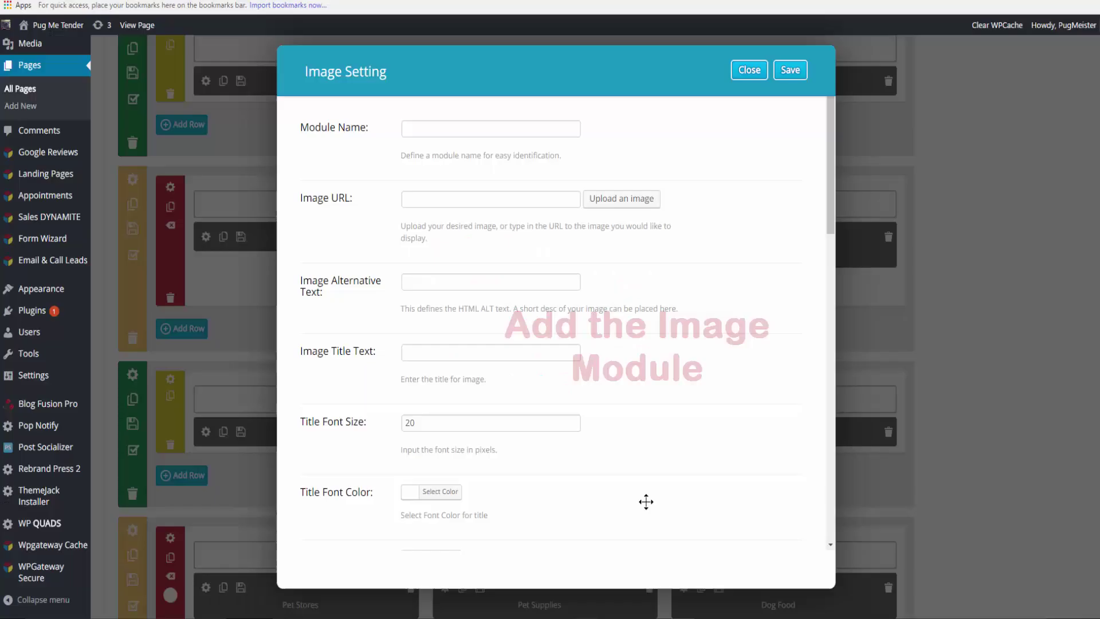
click(434, 129)
text(i)
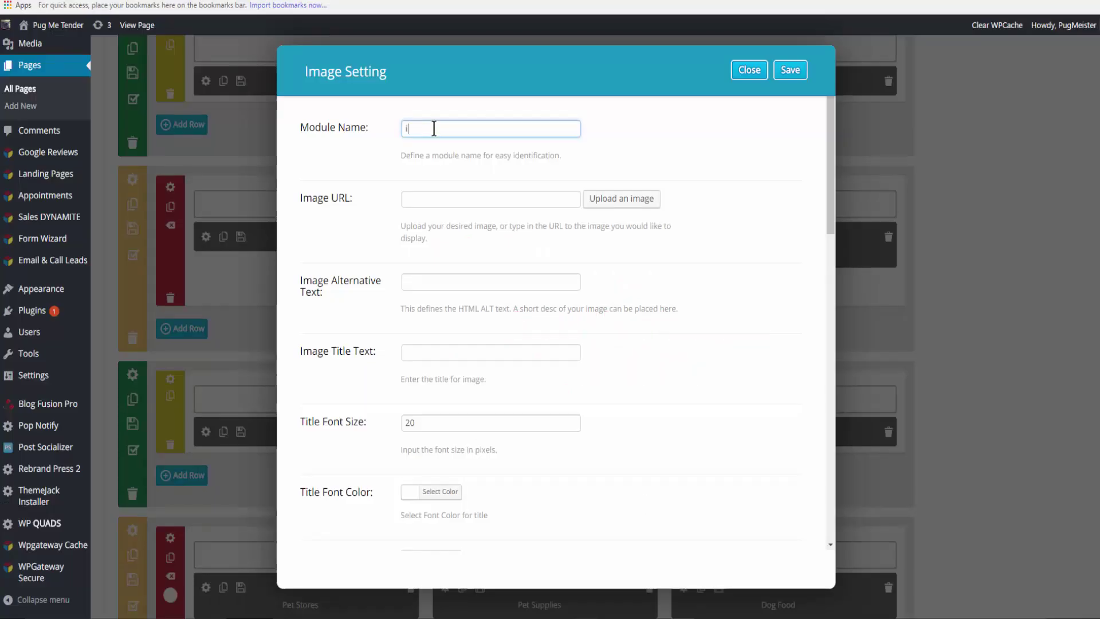
text(mage for space)
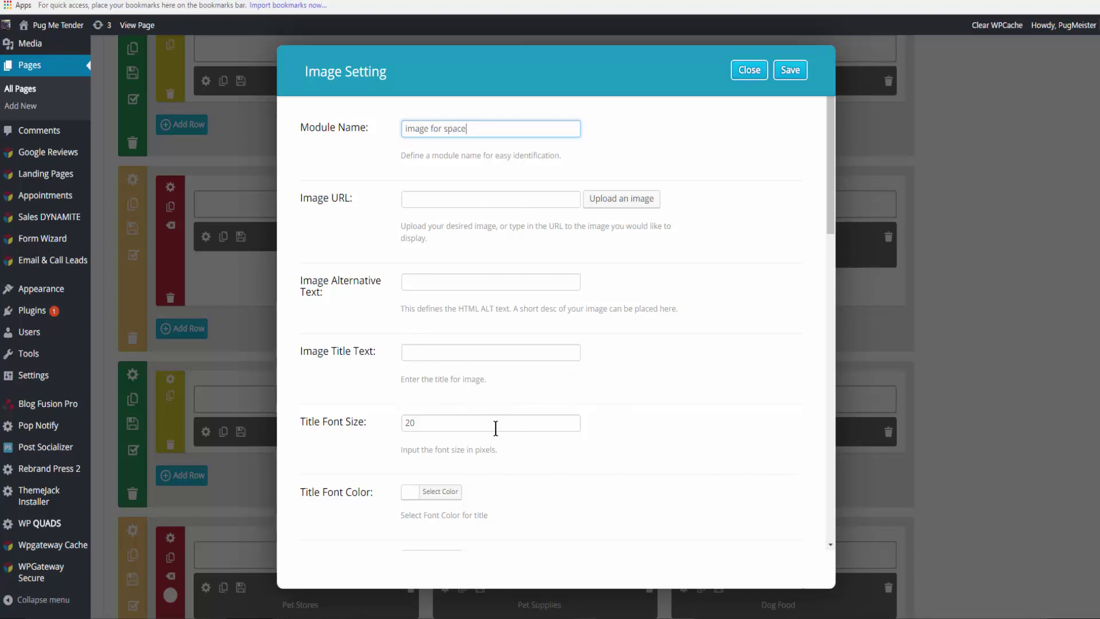
Set the image for space module's top padding to 20 and save the module.
scroll(442, 412, down, 12)
click(425, 410)
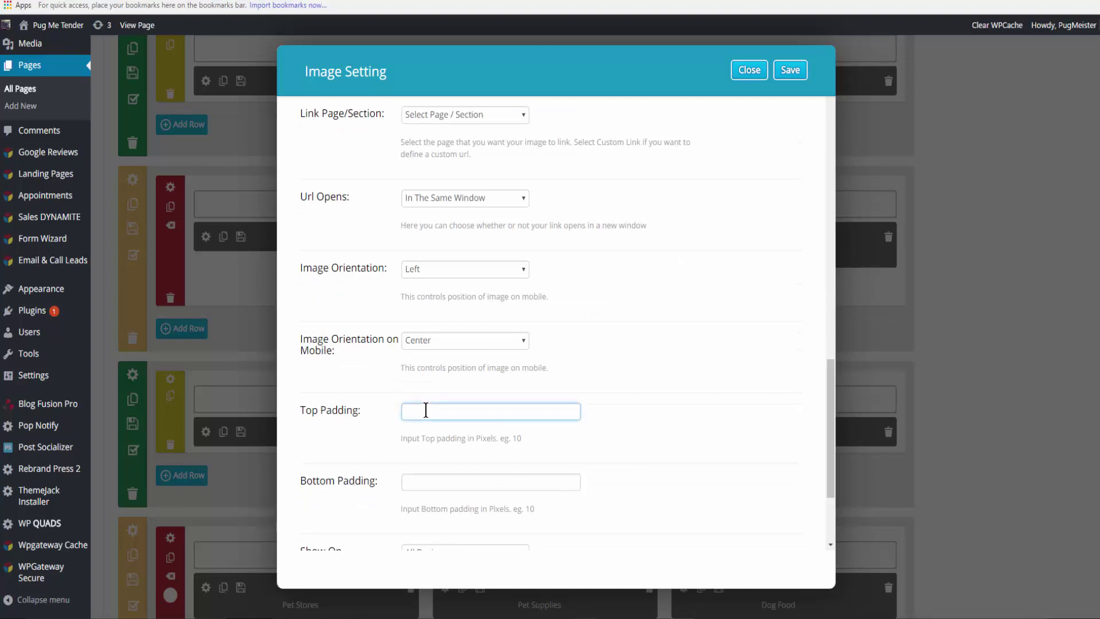
text(20)
scroll(482, 445, down, 3)
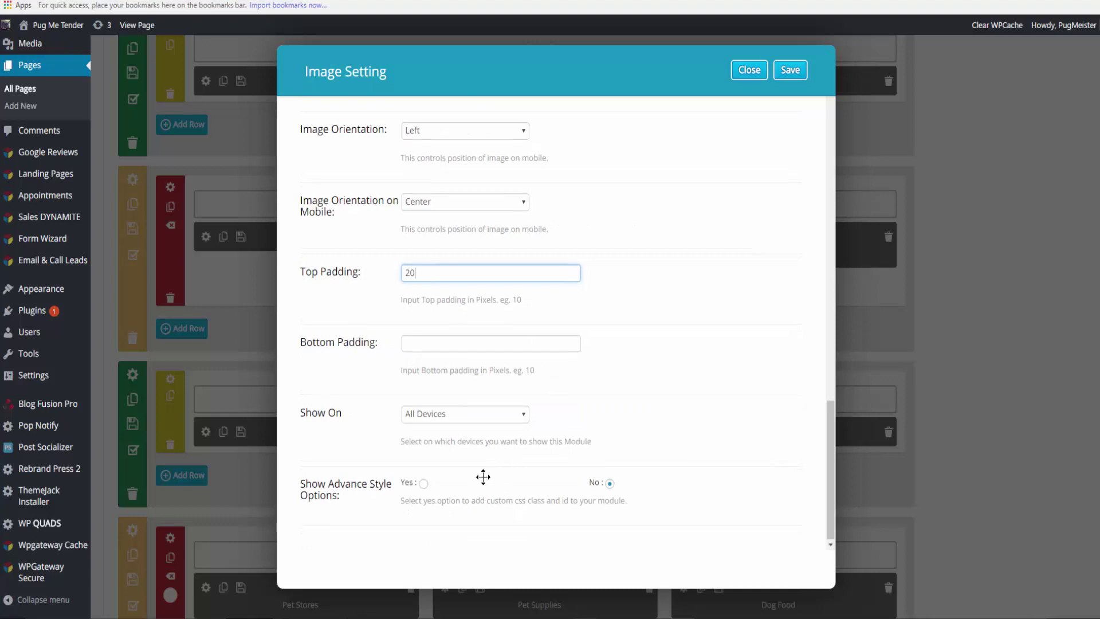
scroll(484, 477, up, 20)
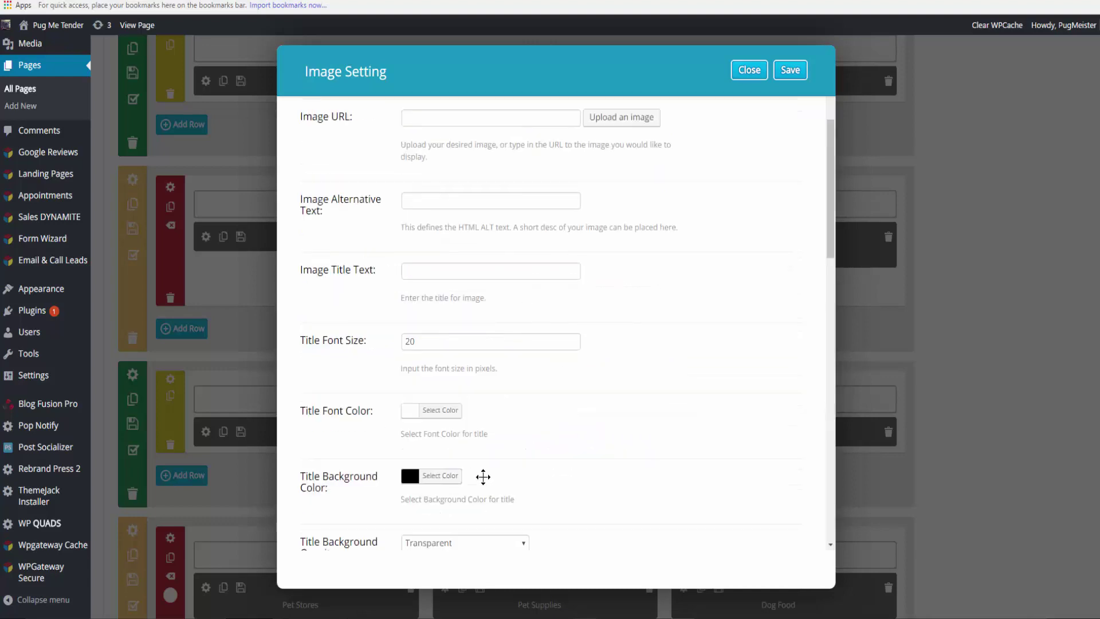
click(790, 70)
Place the image for space module above big Menu, duplicate it below big Menu, and check the spacing on the live page.
drag(544, 467, 536, 533)
scroll(547, 404, up, 4)
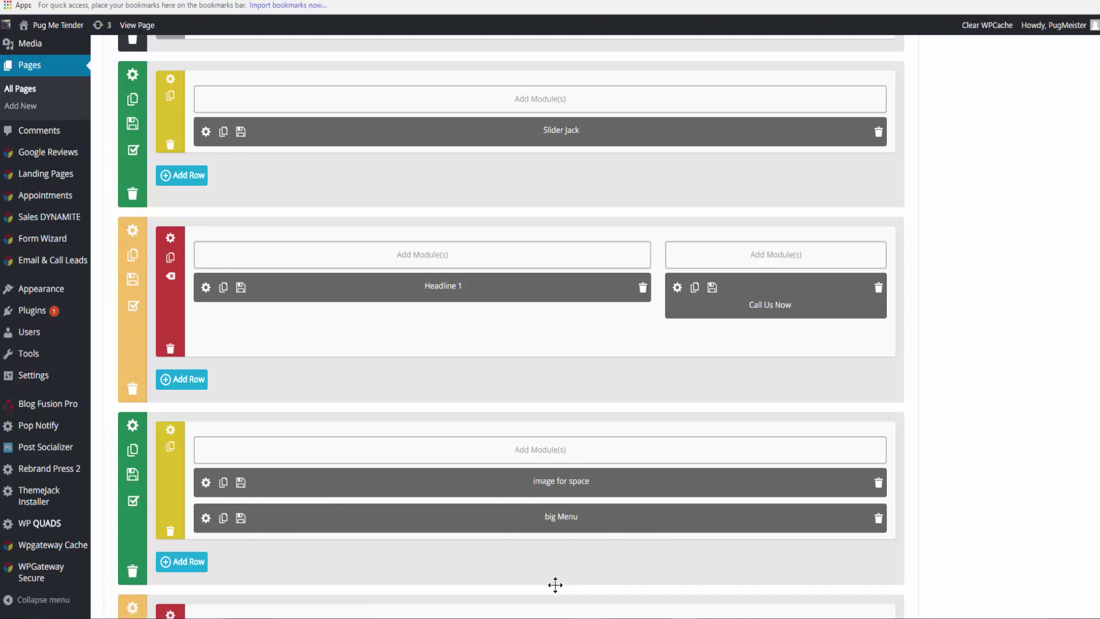
click(224, 483)
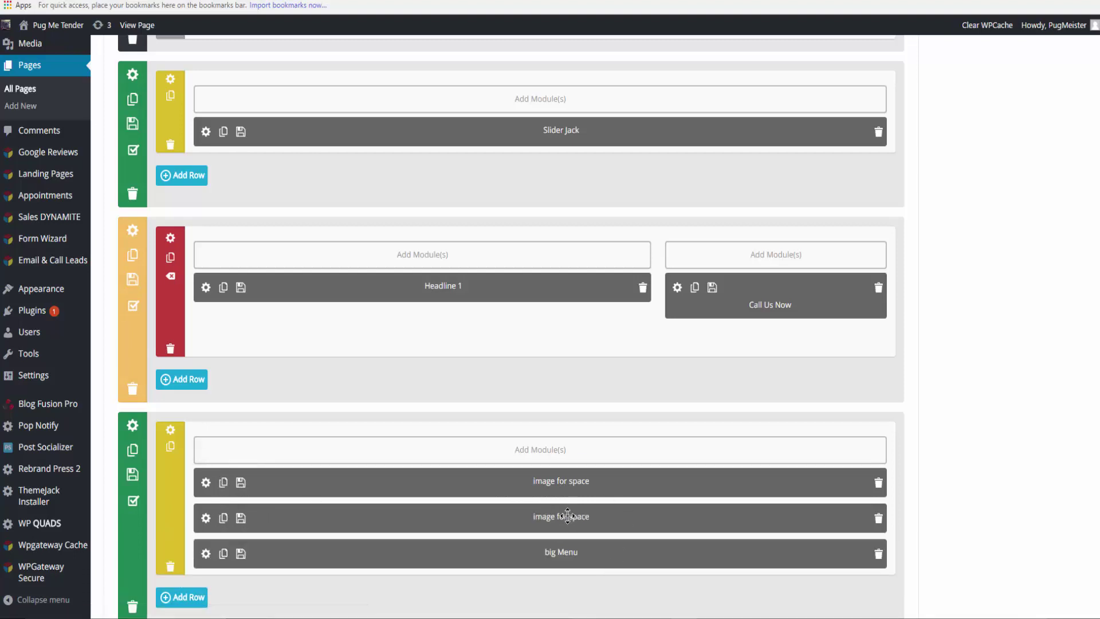
mouse_move(569, 517)
mouse_down()
mouse_move(565, 579)
mouse_move(567, 555)
mouse_move(625, 568)
mouse_up()
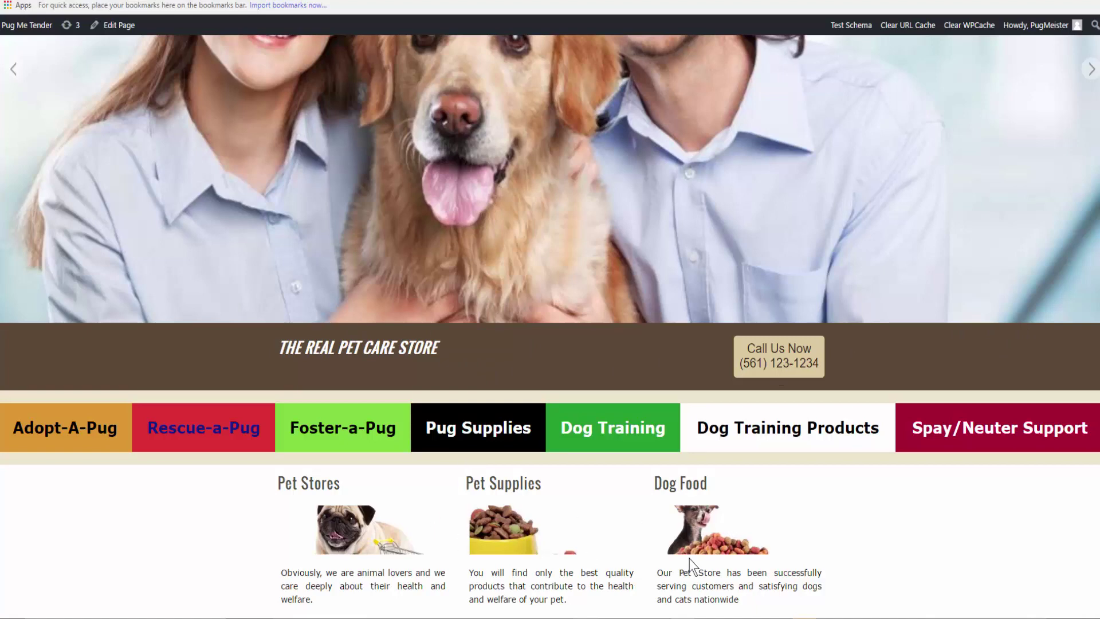
scroll(762, 519, down, 3)
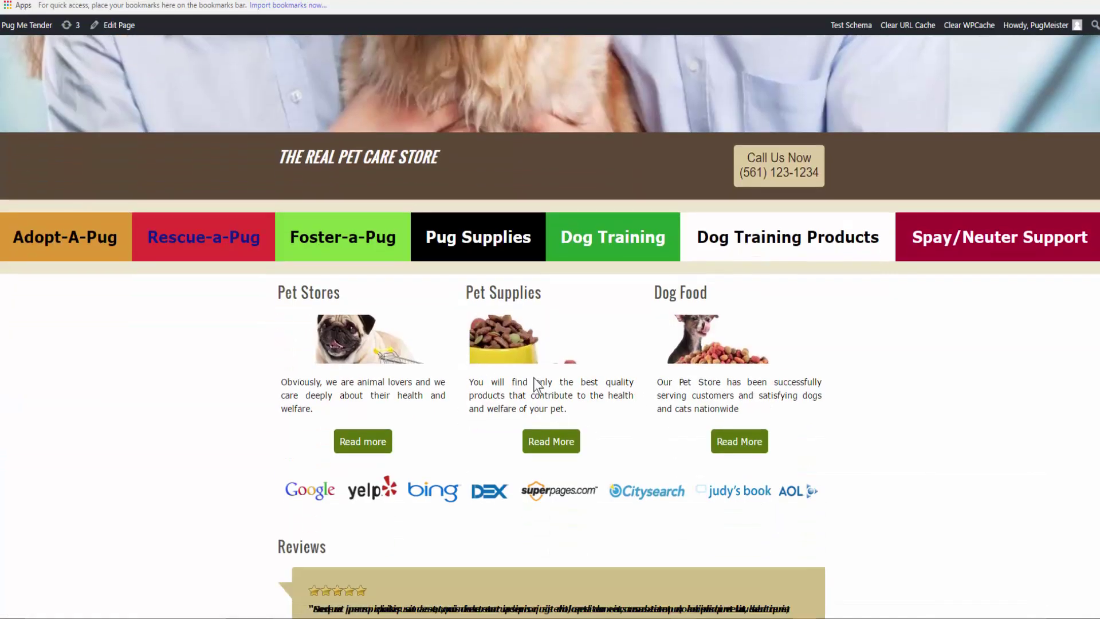